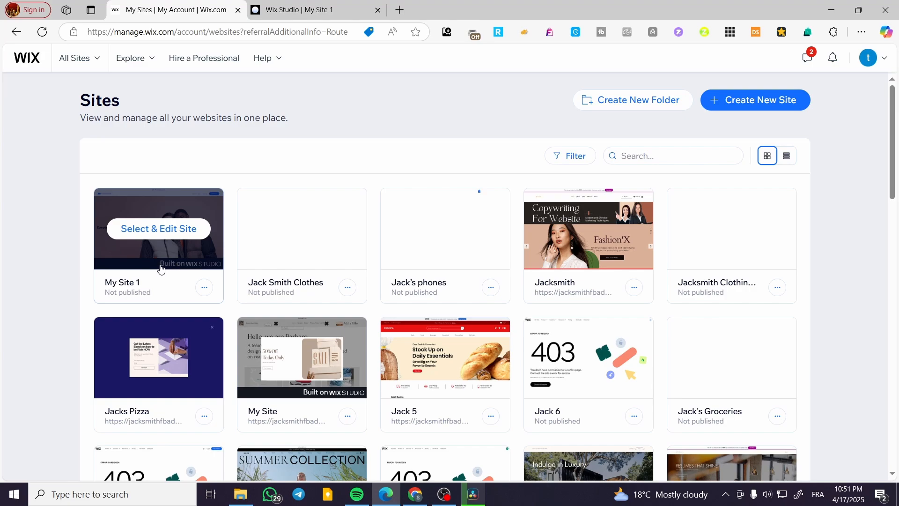
Step: Open My Site 1 and view its homepage in the site editor
click(165, 237)
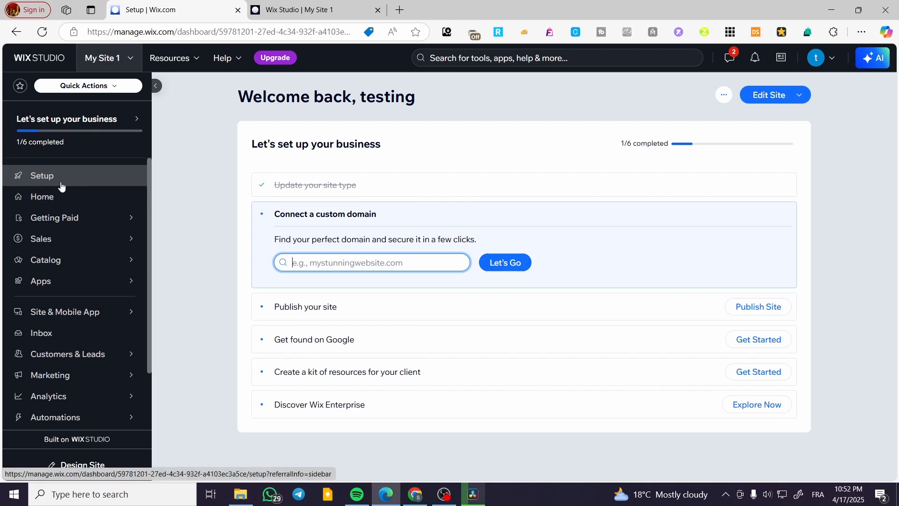
click(35, 199)
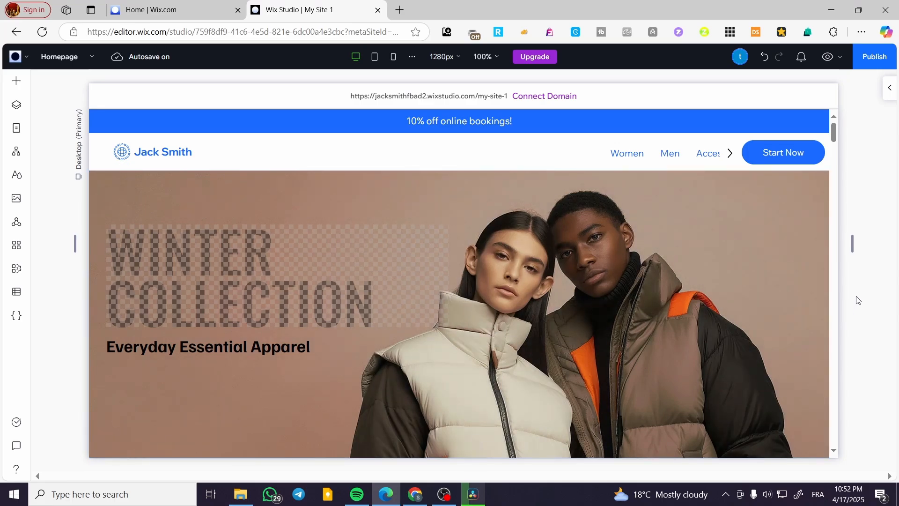
scroll(664, 294, down, 10)
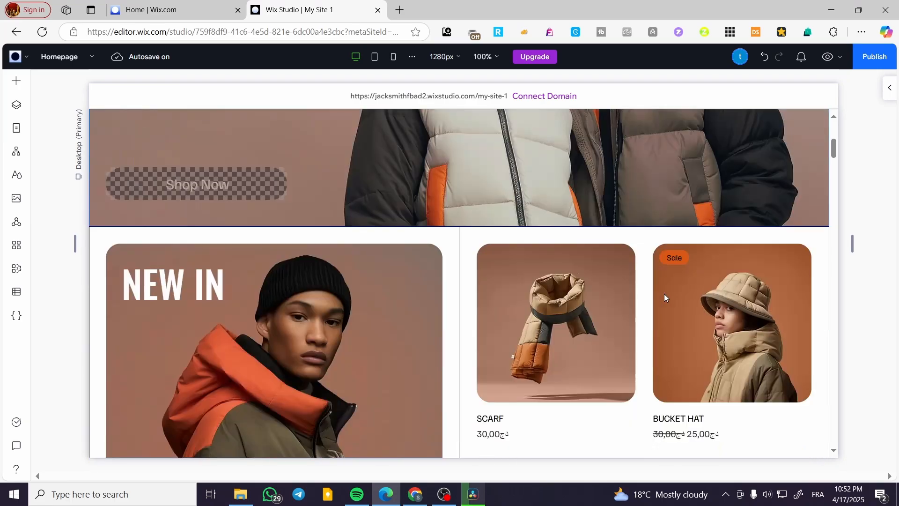
drag(834, 161, 833, 107)
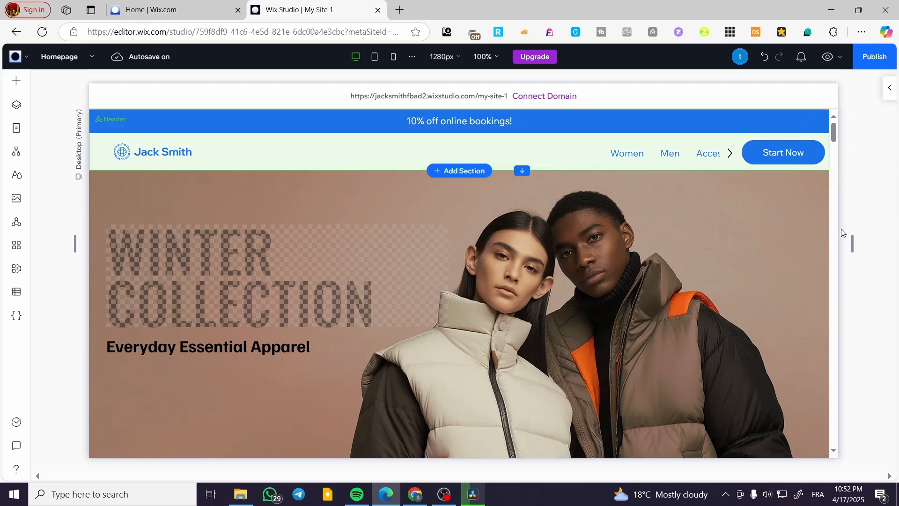
Step: Try moving the header's menu and Start Now stack toward the middle, and return it to the header's right end
click(691, 156)
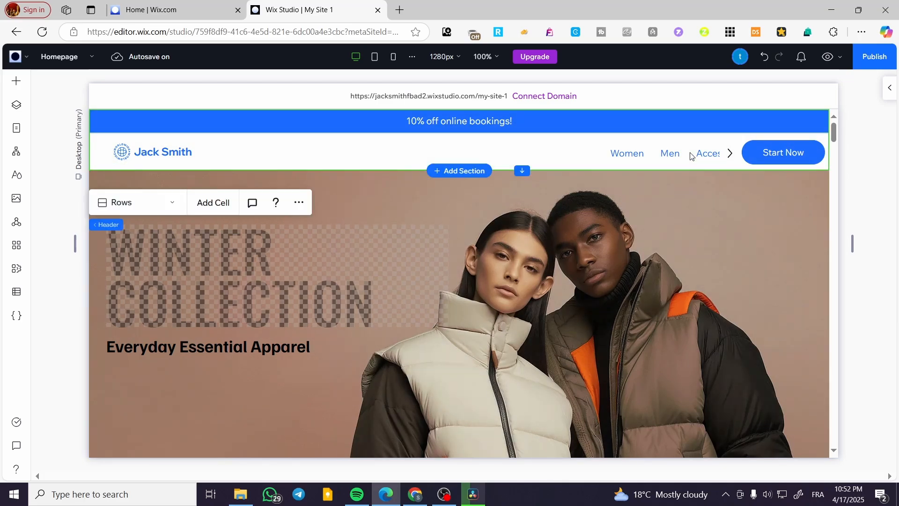
click(636, 157)
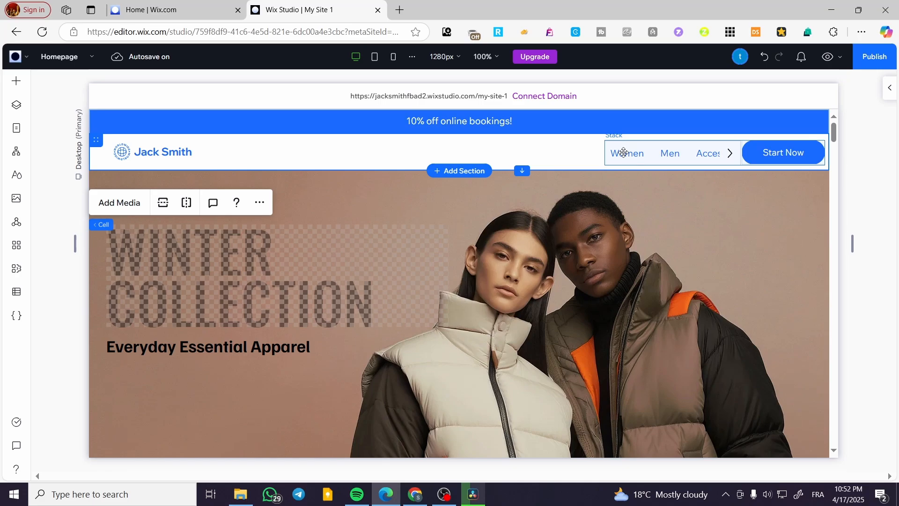
drag(623, 153, 470, 154)
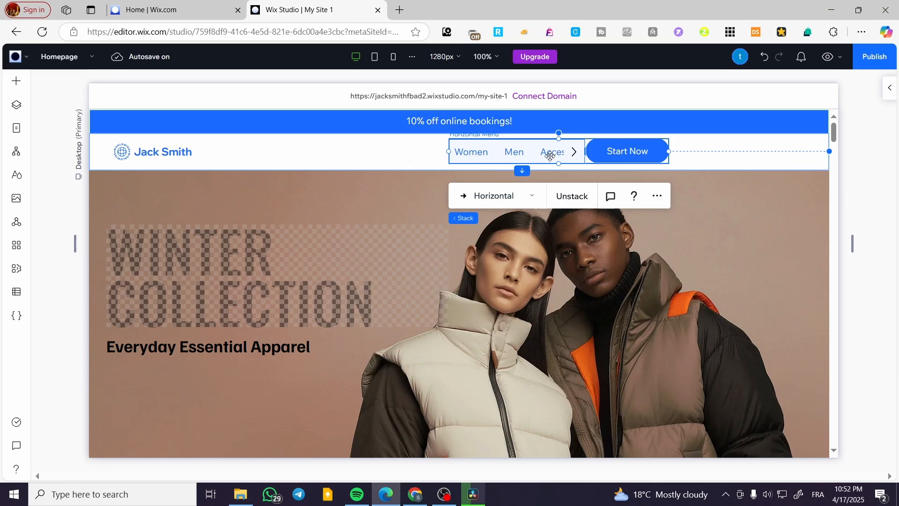
drag(545, 152, 698, 154)
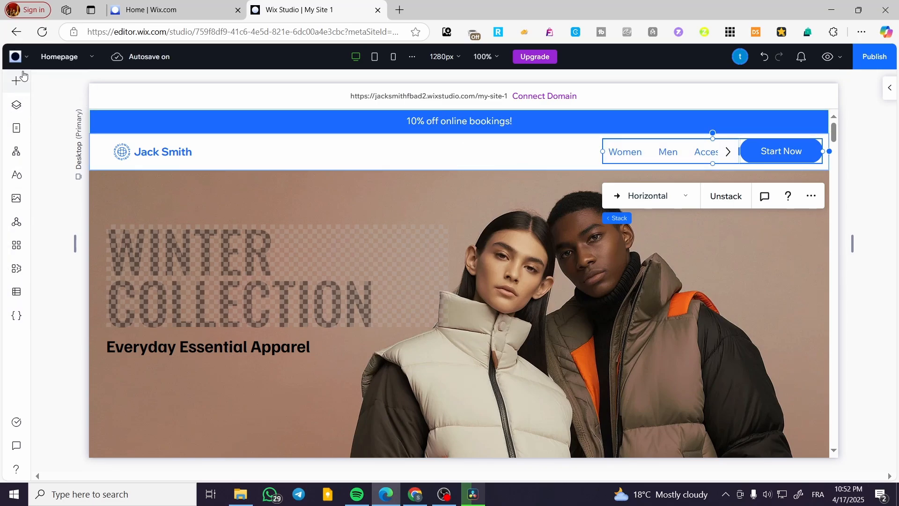
Step: Look through the horizontal, vertical, anchor and hamburger menu designs in the element library
click(17, 84)
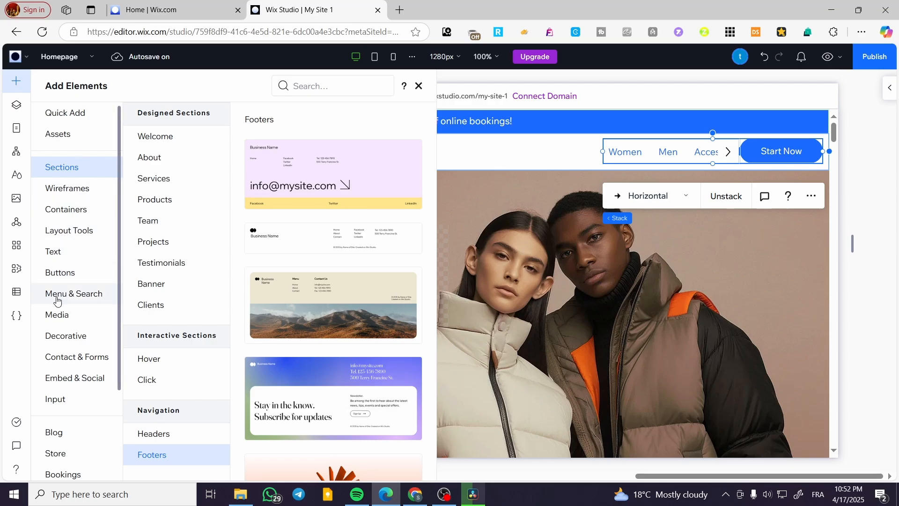
click(96, 298)
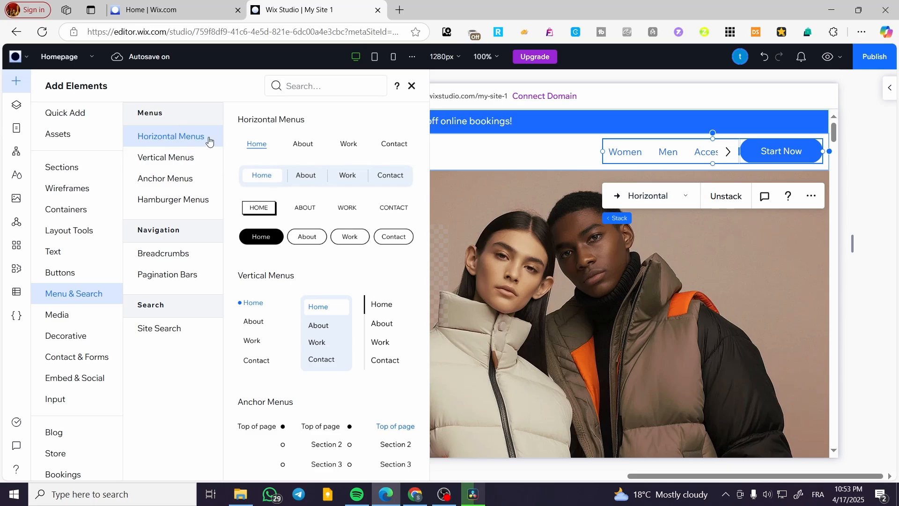
click(198, 156)
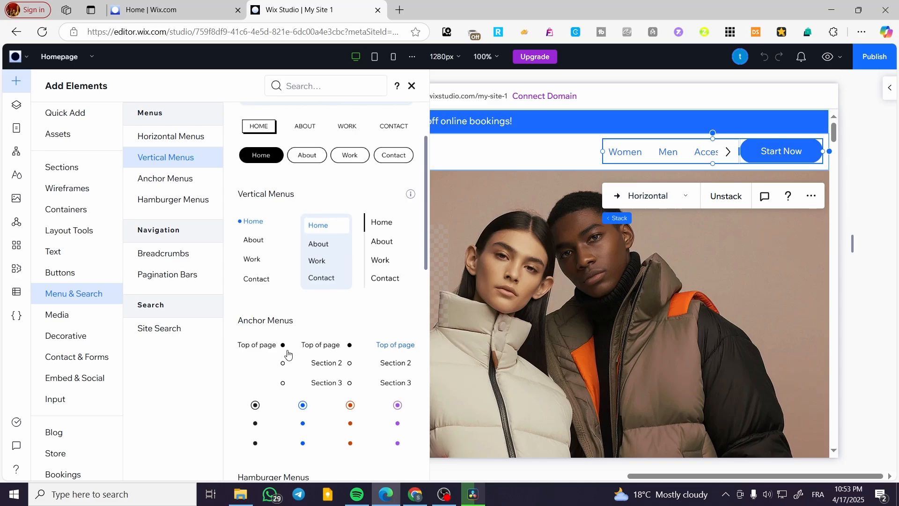
click(184, 200)
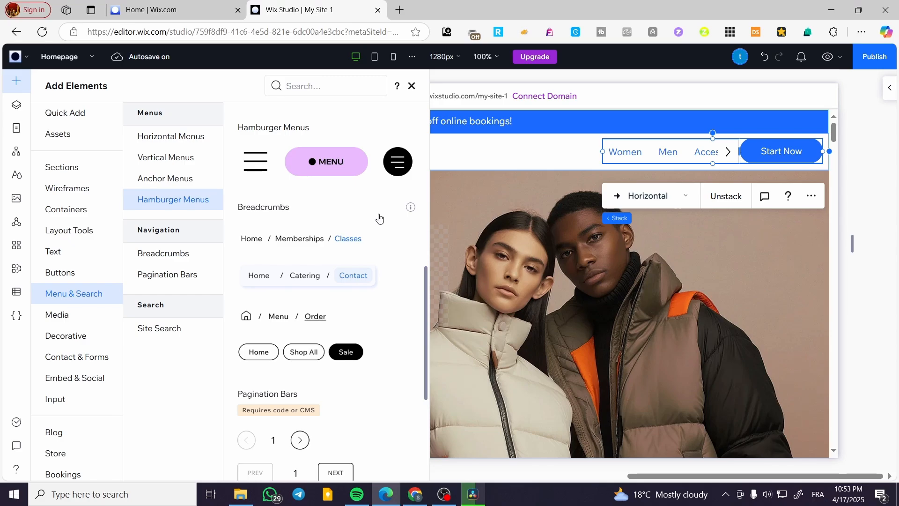
click(184, 139)
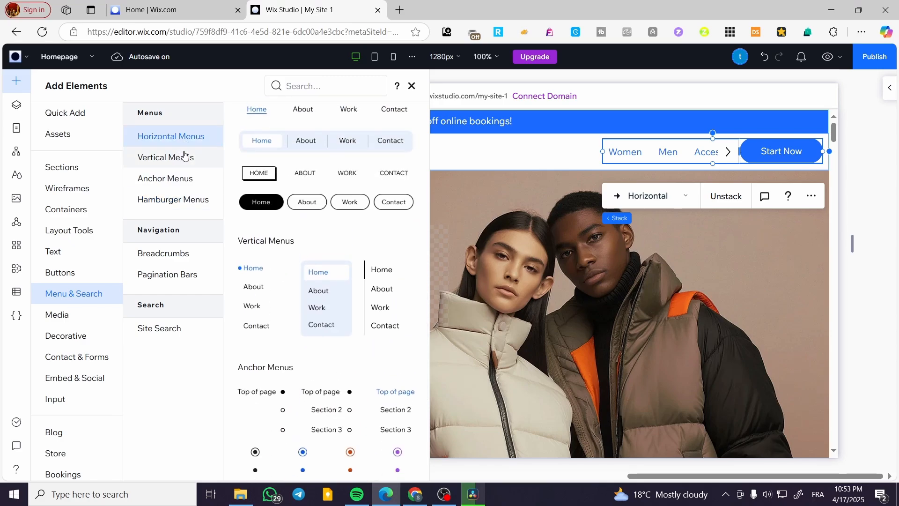
click(178, 172)
click(174, 157)
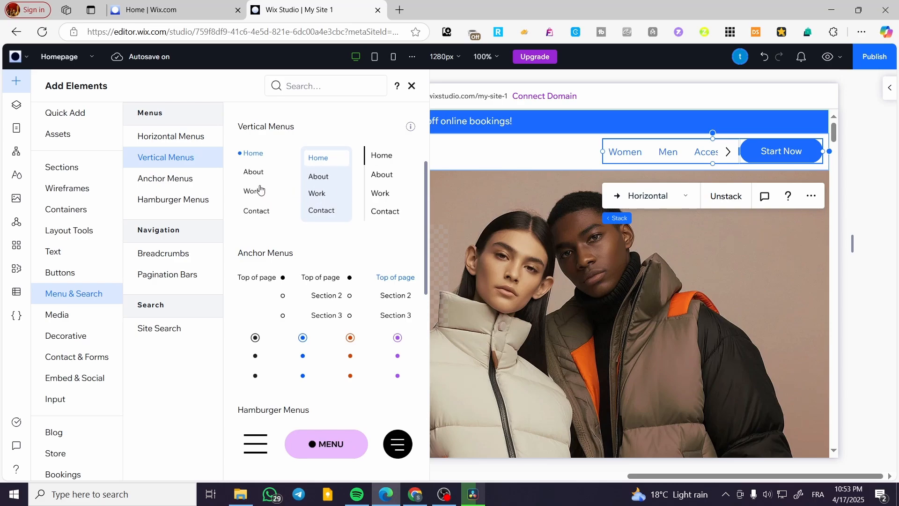
Step: Try placing the plain vertical menu in the middle of the header and stretching it to full width
drag(367, 212, 506, 186)
drag(419, 173, 448, 190)
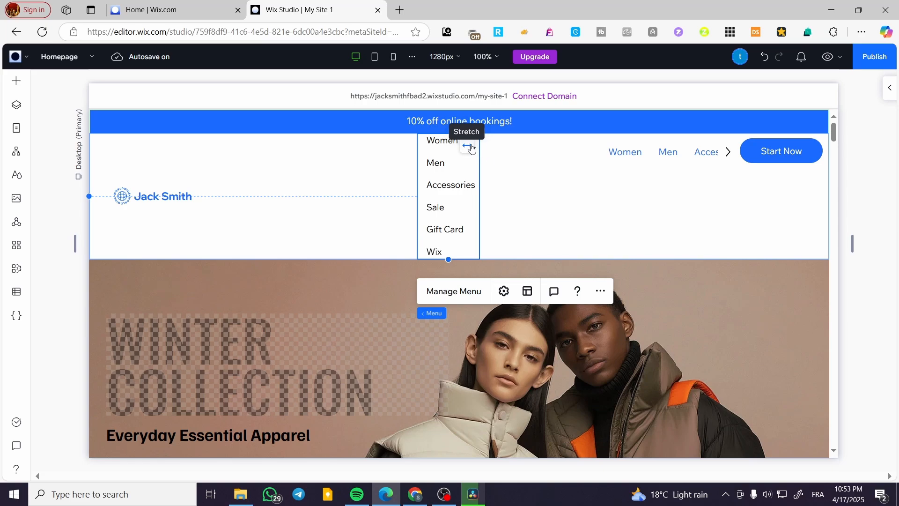
click(471, 149)
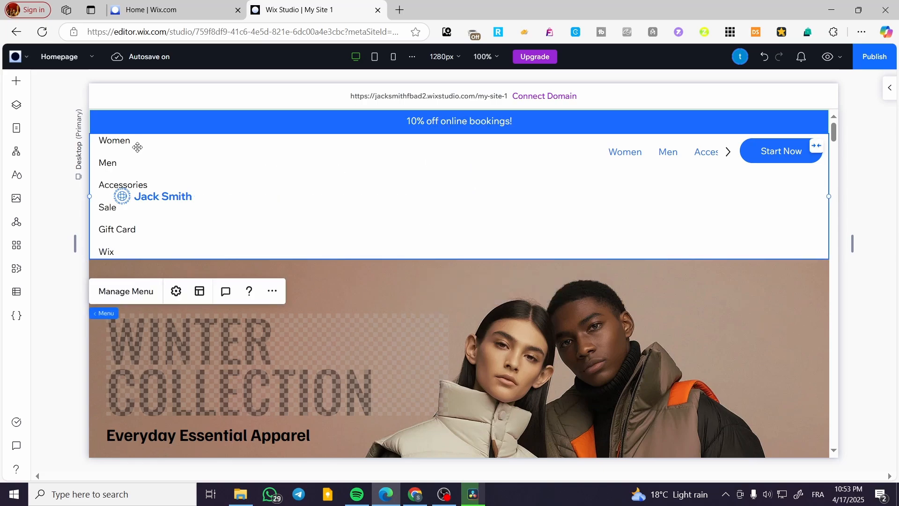
Step: Undo the stretch and the placement of the vertical menu in the header
key(ctrl+z)
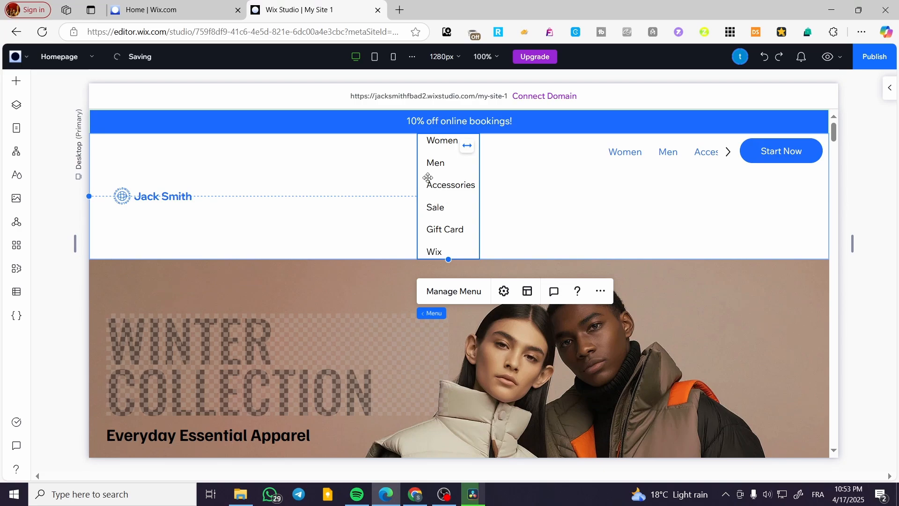
key(ctrl+z)
key(ctrl+z)
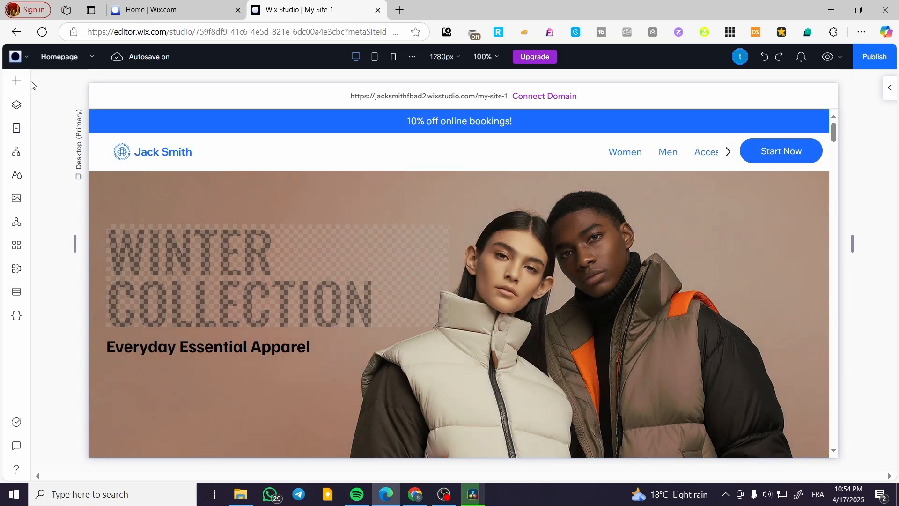
Step: Add a container from the quick-add elements to the right side of the Winter Collection section
click(17, 81)
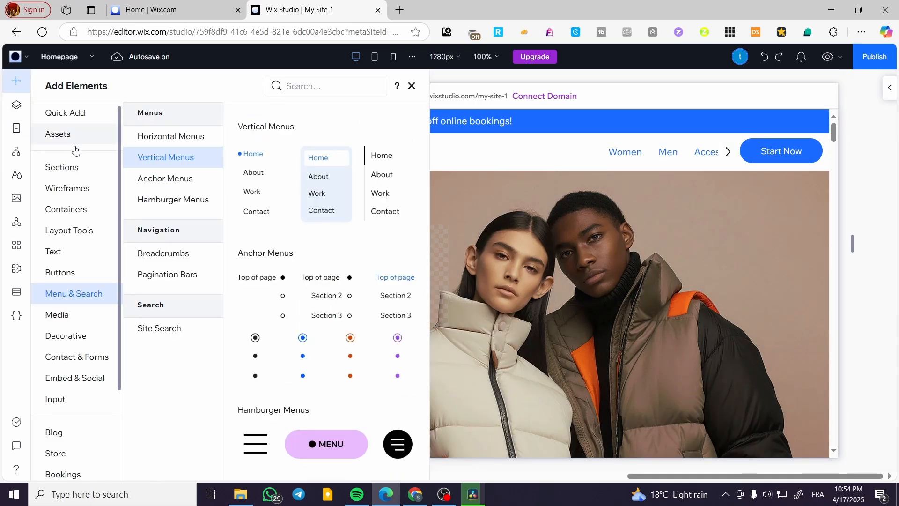
click(71, 166)
click(75, 114)
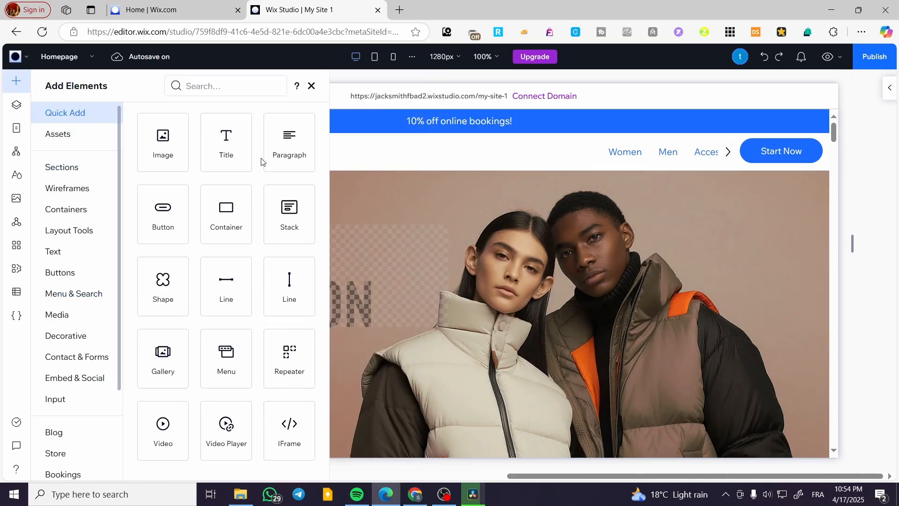
drag(218, 202, 733, 205)
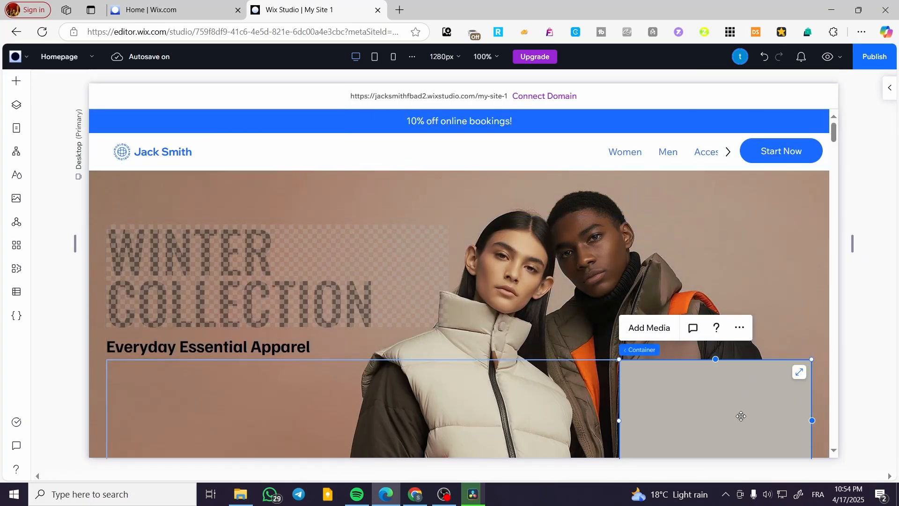
Step: Move the container to the section's upper-right corner below the header, narrow it to about 199 px and make it slightly taller
drag(738, 414, 756, 229)
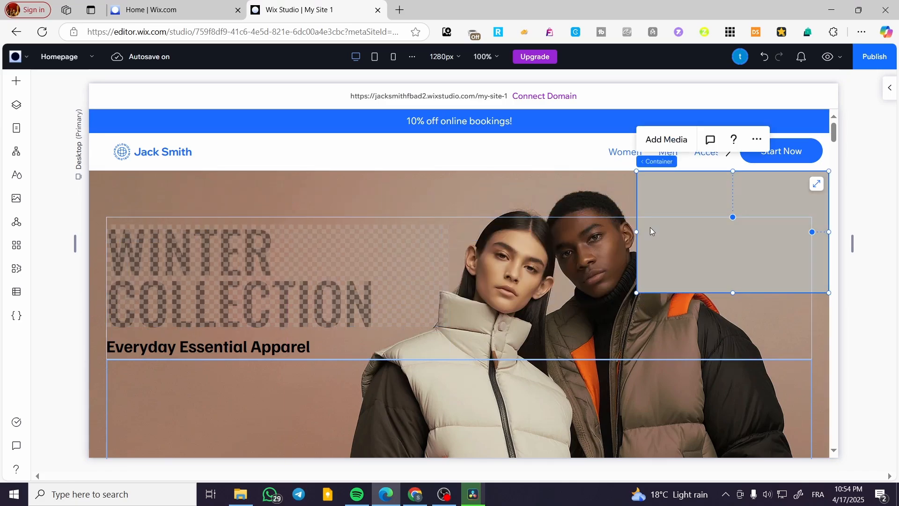
drag(650, 229, 718, 233)
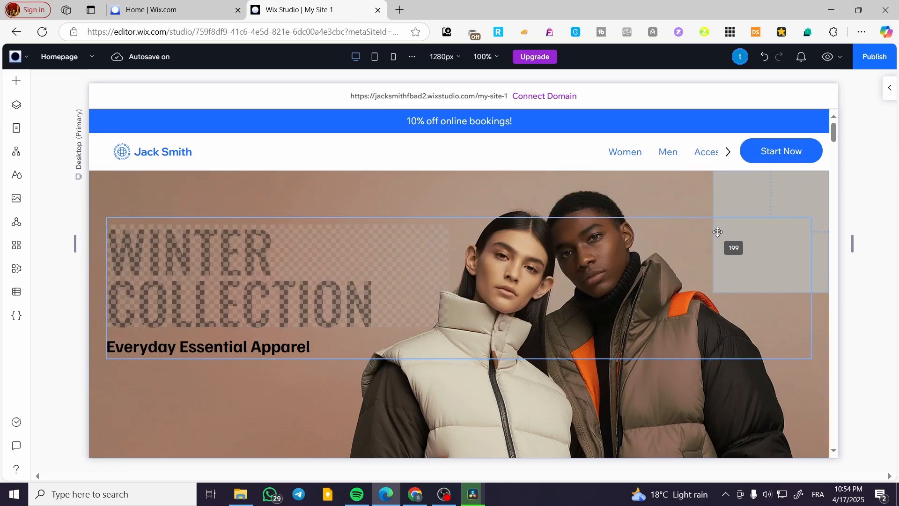
mouse_move(772, 292)
mouse_down()
mouse_move(779, 353)
mouse_move(780, 302)
mouse_up()
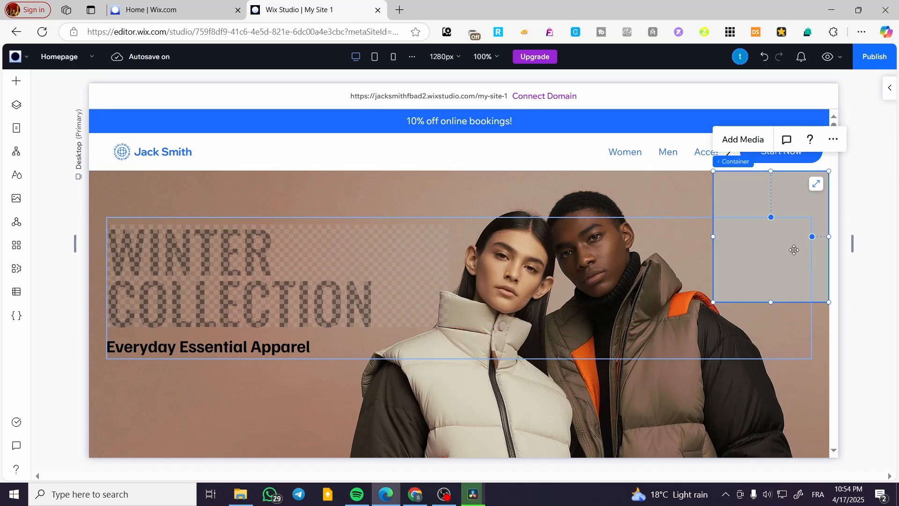
Step: Try the light-blue boxed vertical menu inside the container, and delete it
click(15, 83)
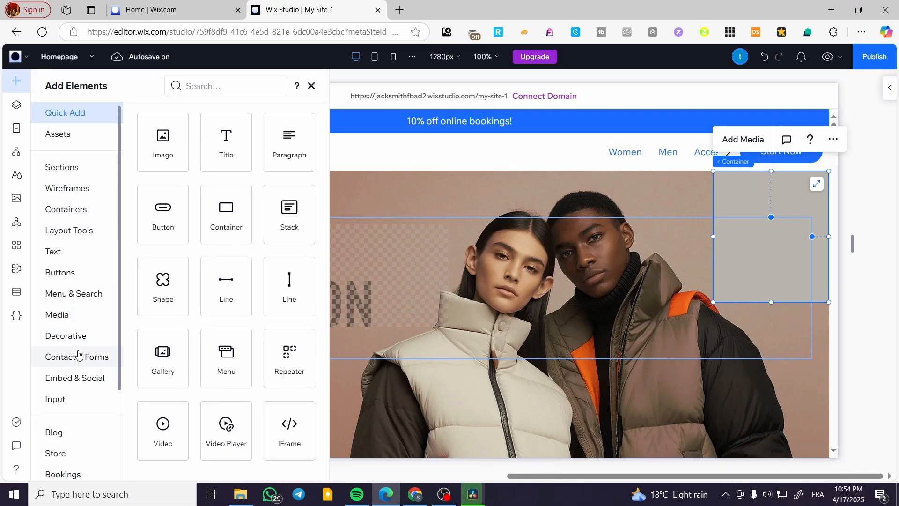
click(70, 298)
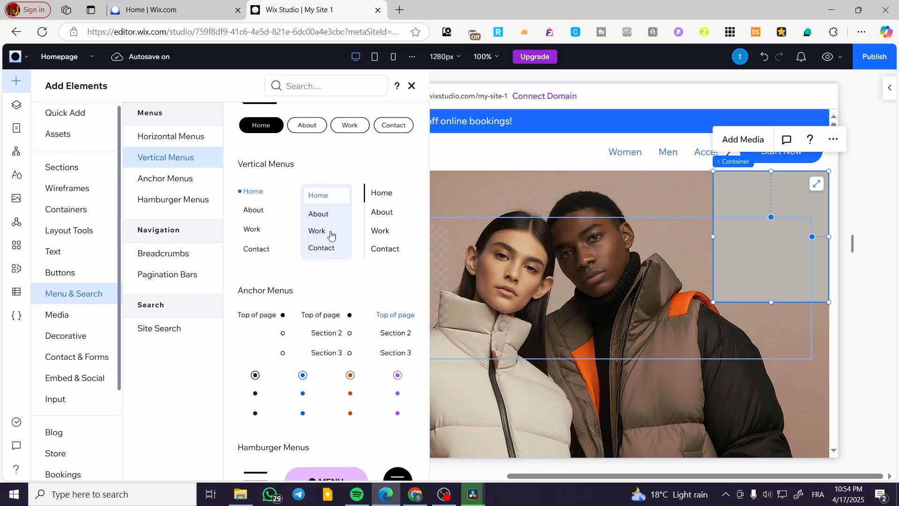
drag(340, 201, 774, 209)
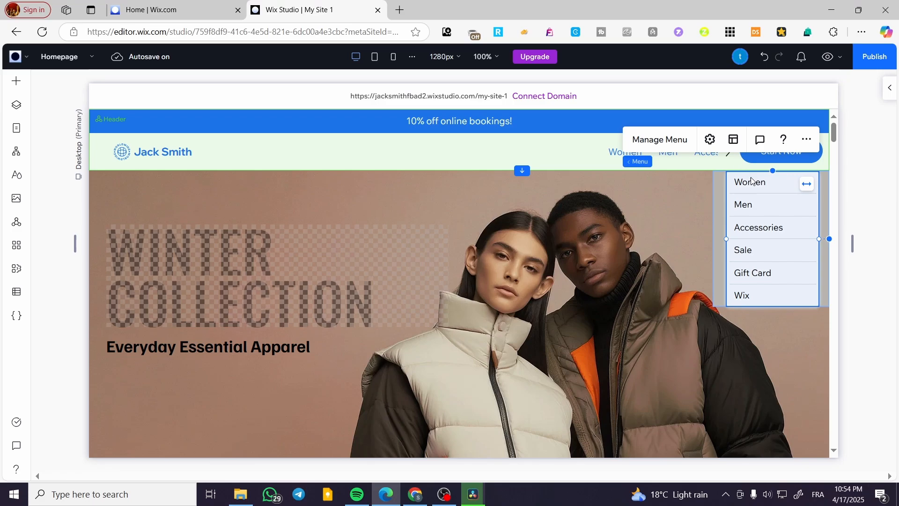
key(Delete)
Step: Add the plain vertical menu with the side line inside the container
click(716, 233)
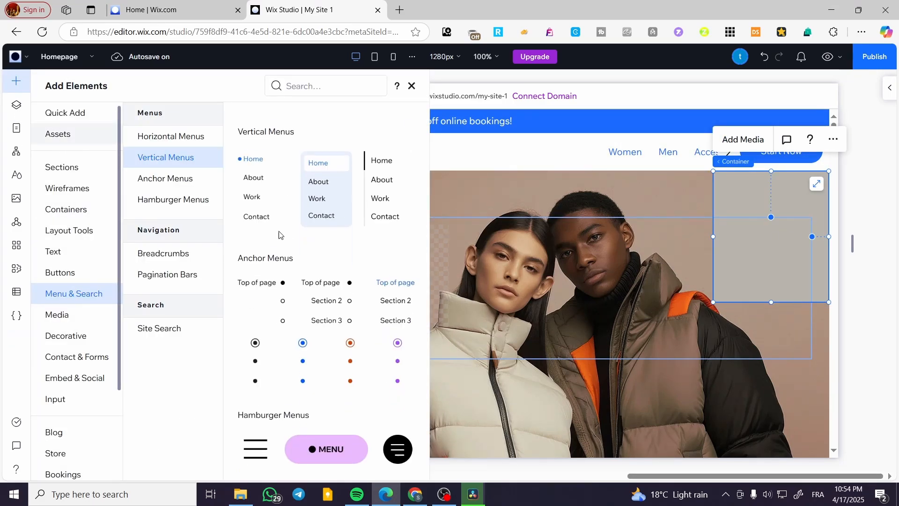
drag(392, 213, 775, 214)
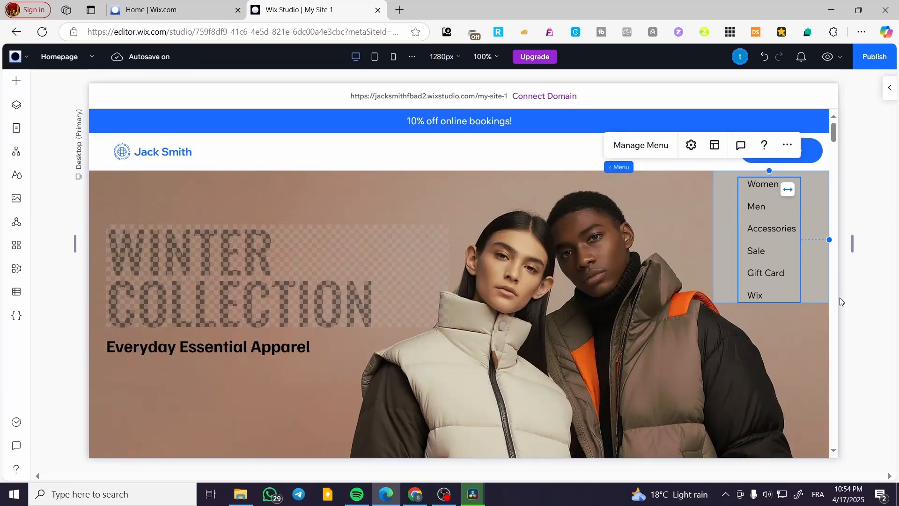
click(872, 278)
Step: Extend the lower edge of the menu's container to a height of about 236 px
click(786, 302)
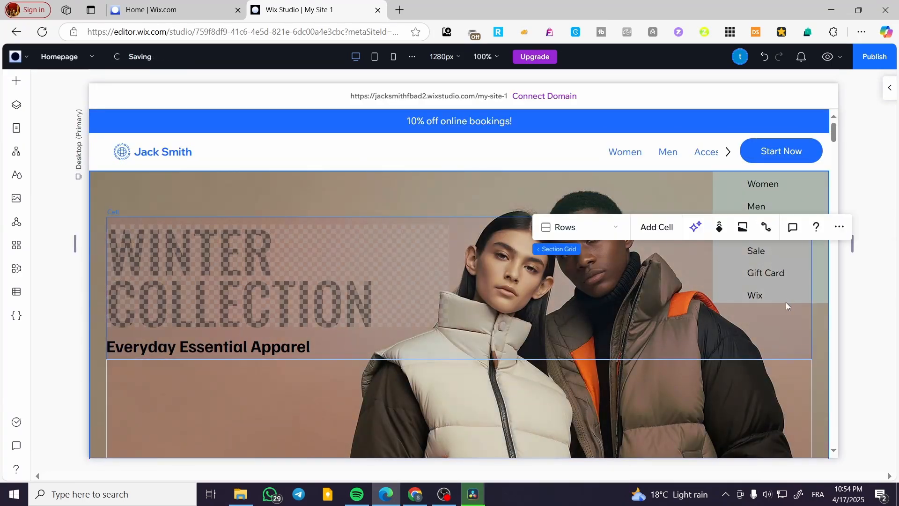
click(822, 287)
click(795, 293)
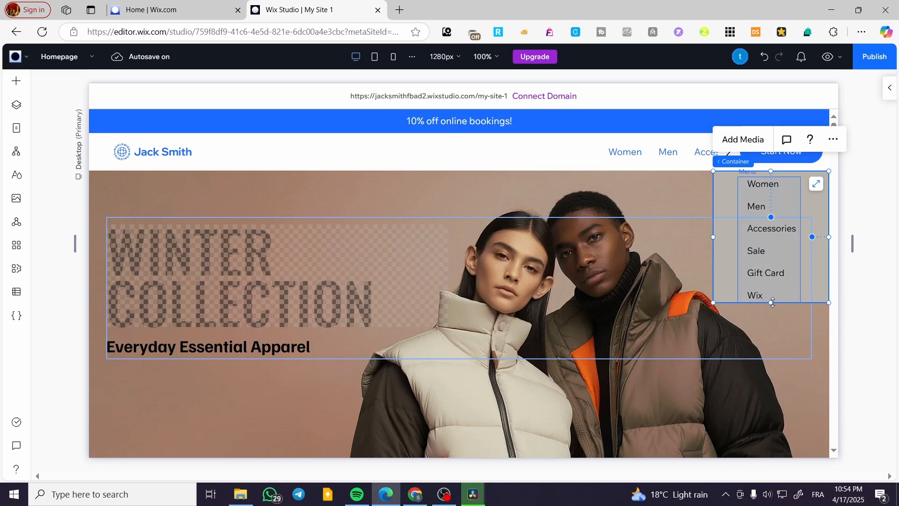
drag(772, 303, 773, 307)
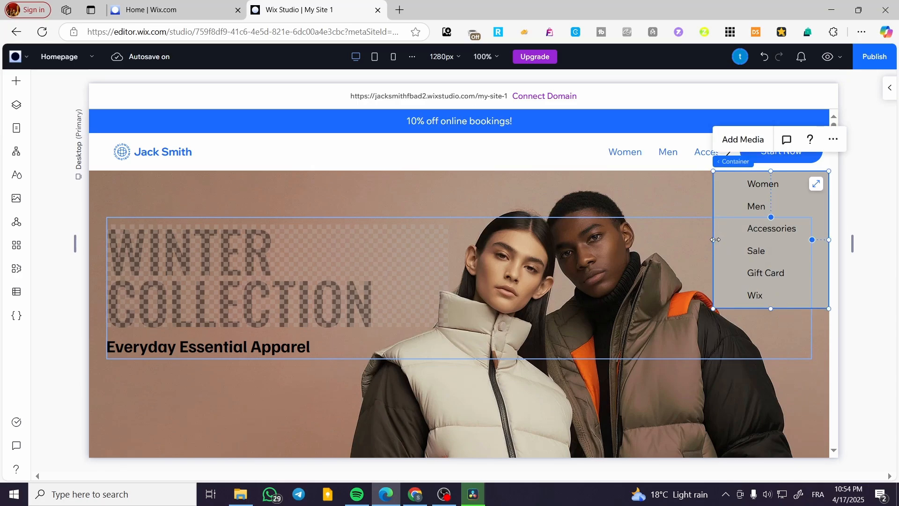
Step: Shift the container toward the page's right edge and adjust its side edges to fit around the menu
drag(715, 239, 797, 236)
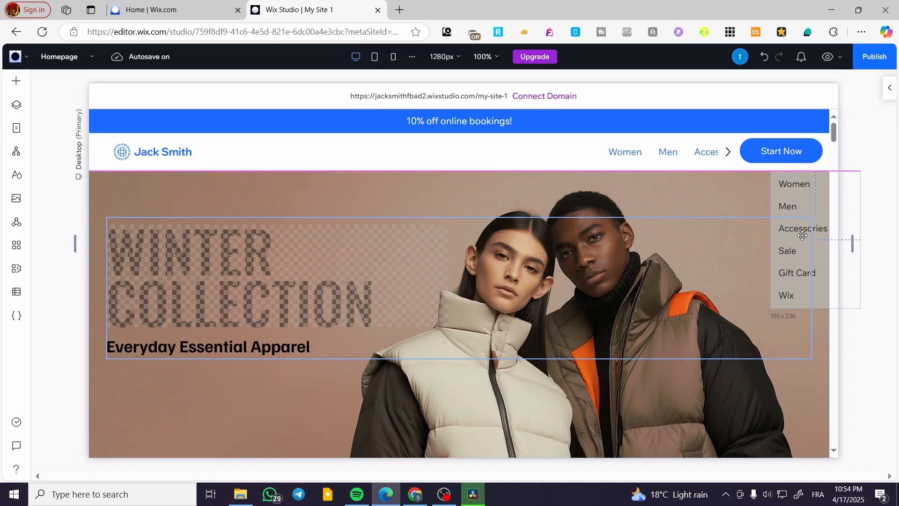
drag(855, 240, 837, 244)
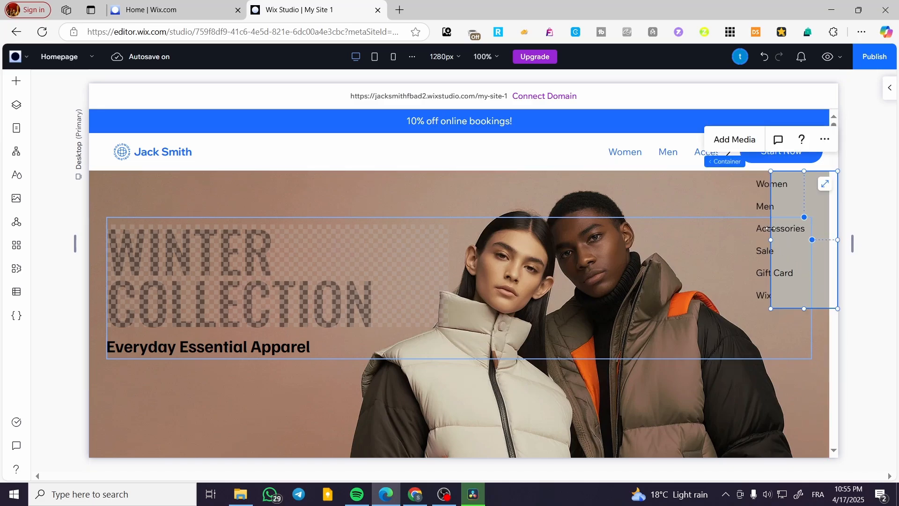
mouse_move(771, 229)
mouse_down()
mouse_move(734, 230)
mouse_move(773, 229)
mouse_up()
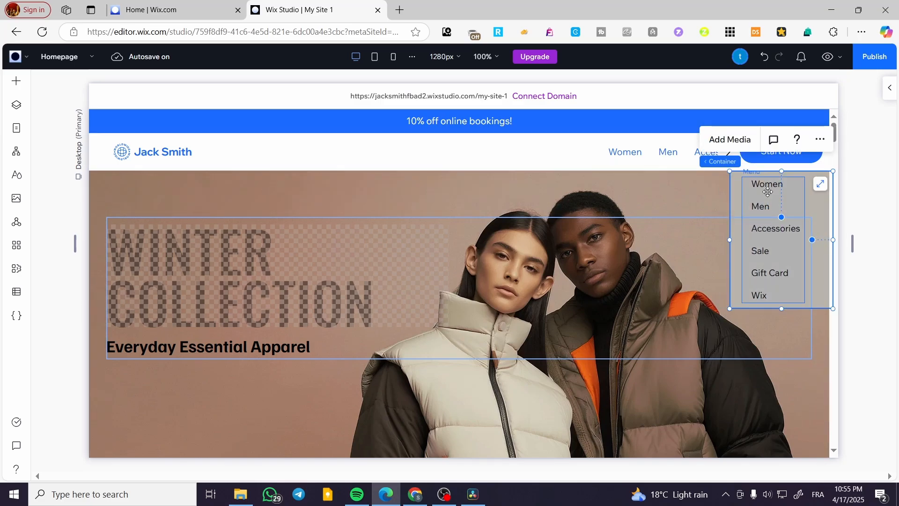
Step: Move the vertical menu inside its container until it sits flush against the container's left edge
click(762, 185)
drag(763, 185, 752, 190)
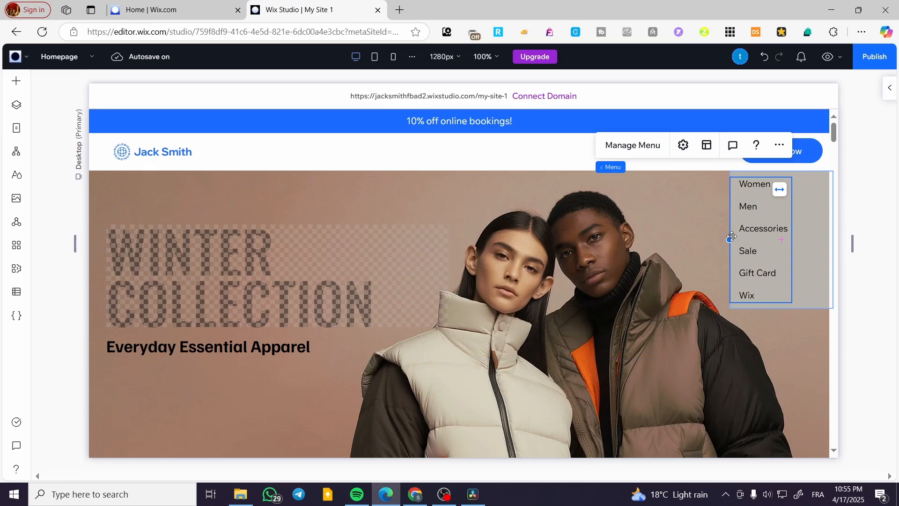
click(888, 303)
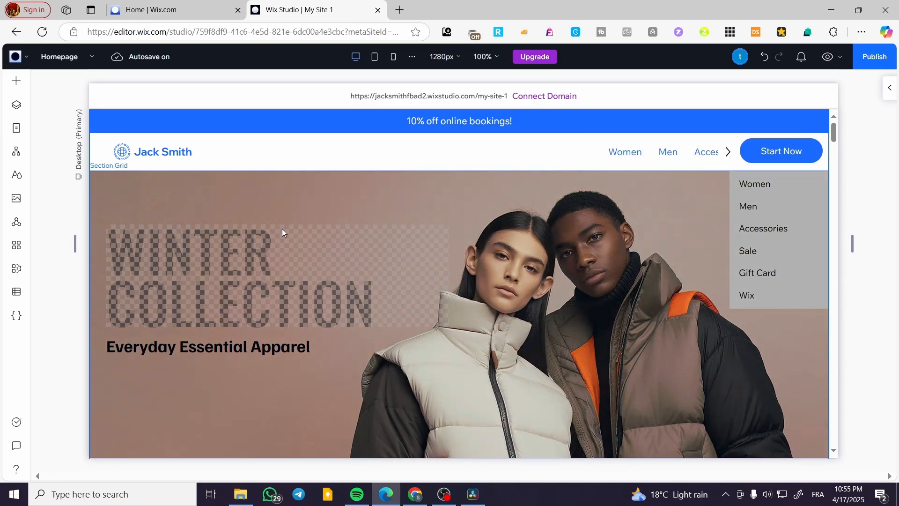
click(747, 237)
click(772, 220)
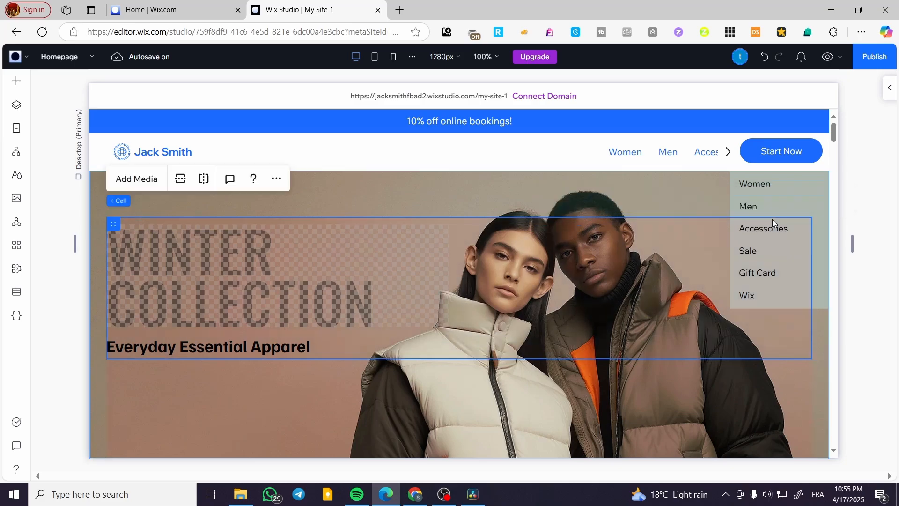
click(766, 202)
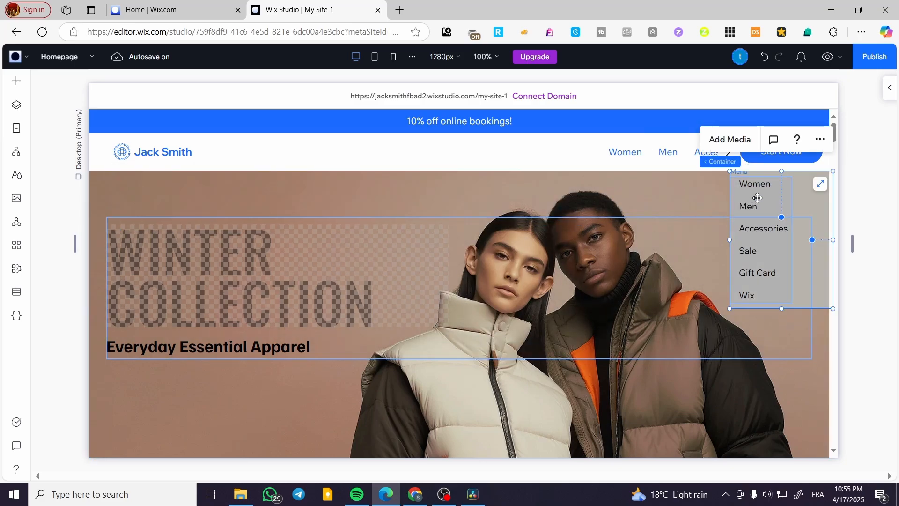
key(Delete)
click(776, 247)
click(775, 272)
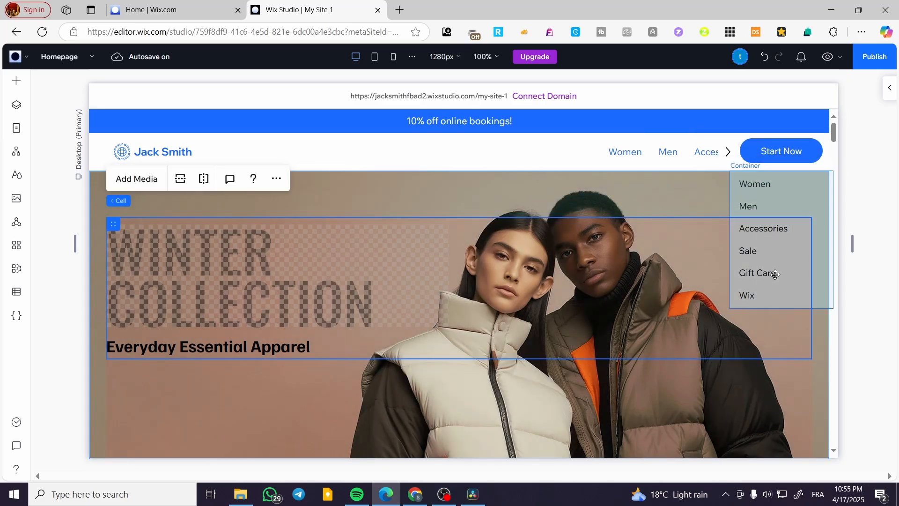
key(Escape)
click(549, 291)
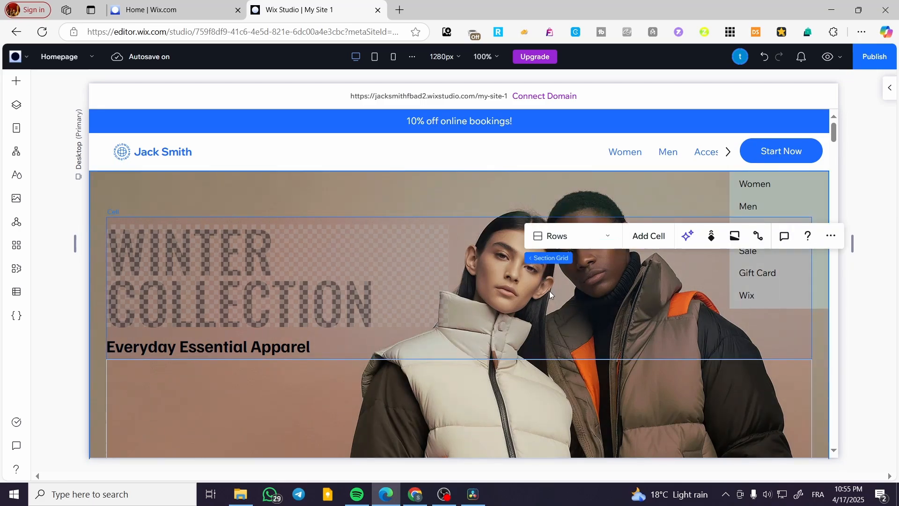
key(Escape)
click(549, 285)
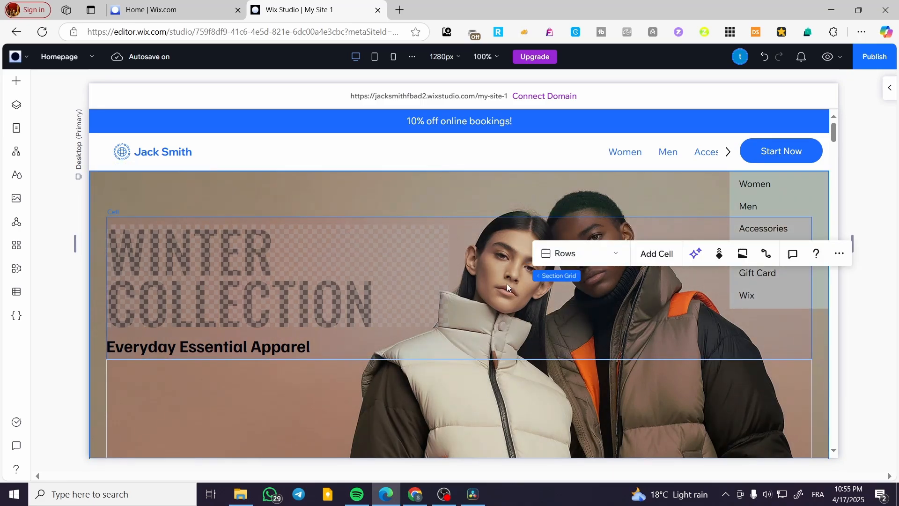
click(329, 232)
click(804, 197)
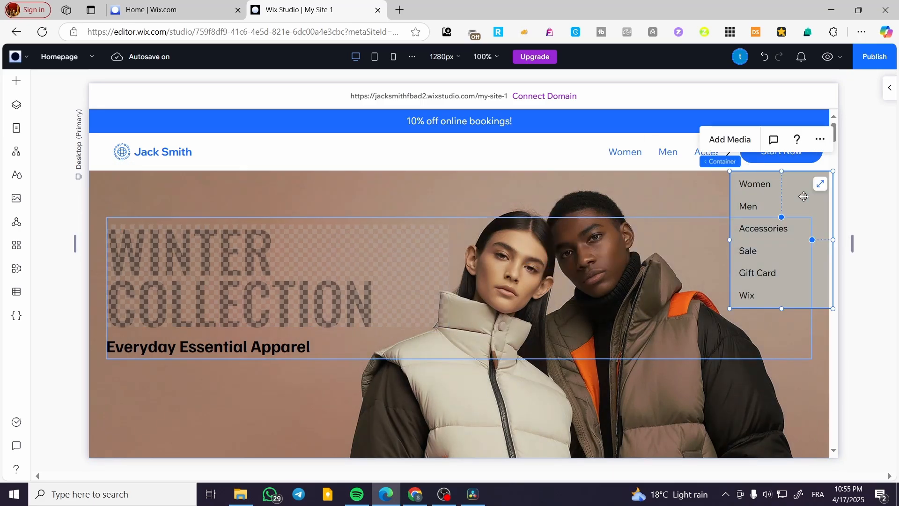
key(Delete)
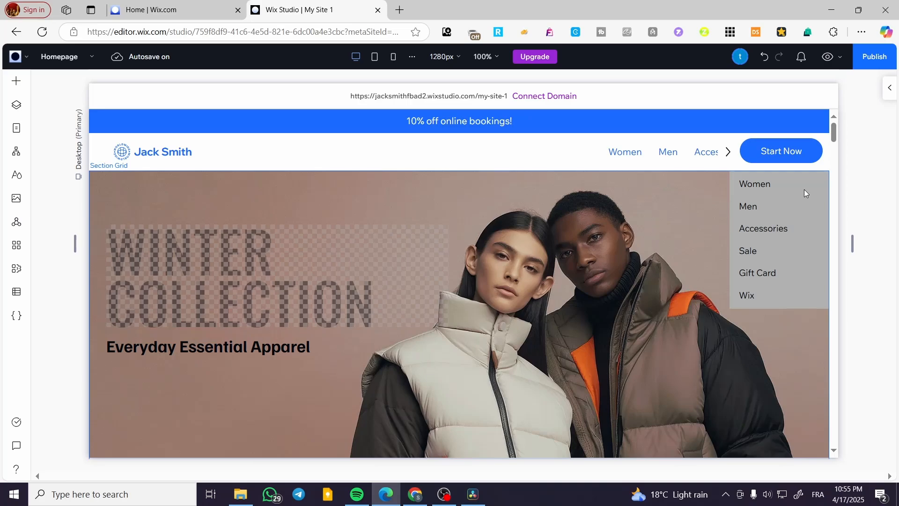
Step: Move the menu's container across the hero section to the page's left edge, just below the header
click(756, 190)
click(756, 190)
click(764, 193)
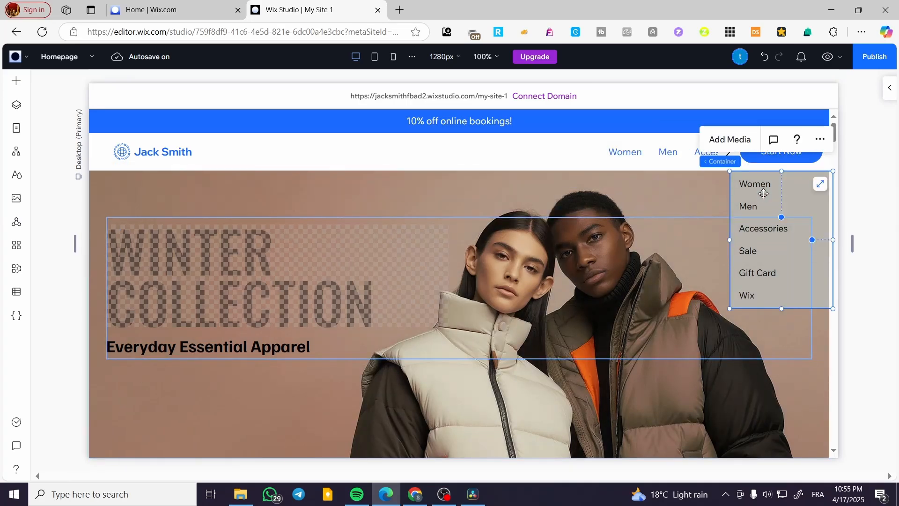
drag(764, 194, 119, 196)
scroll(214, 317, down, 1)
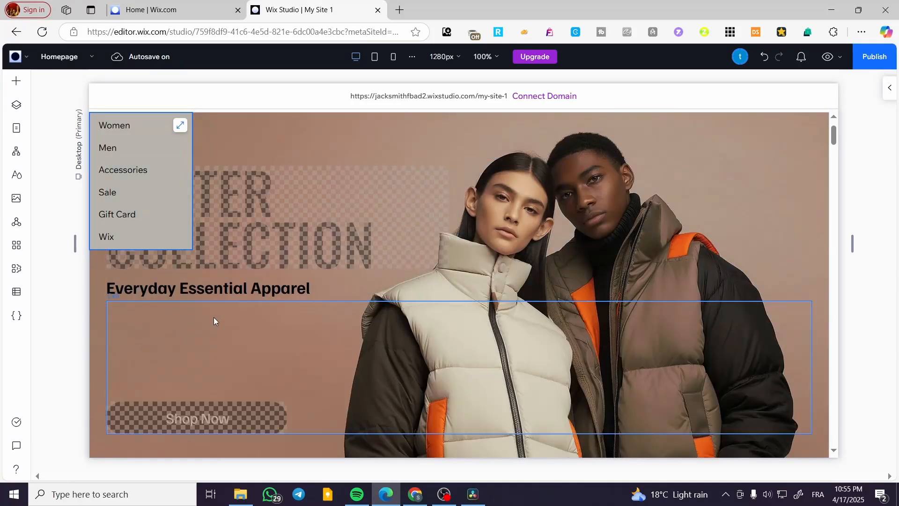
scroll(215, 306, up, 1)
Step: Move the Winter Collection heading stack down so it sits below the vertical menu's container
click(272, 274)
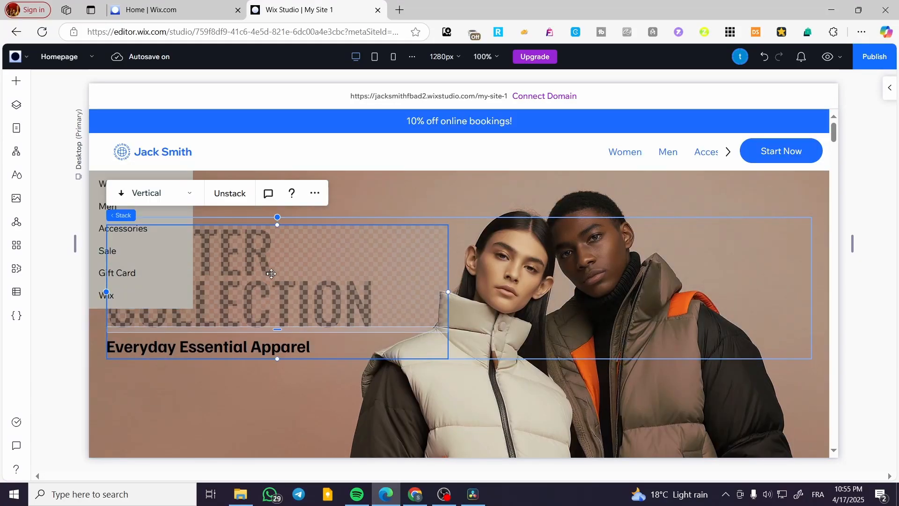
drag(272, 274, 251, 359)
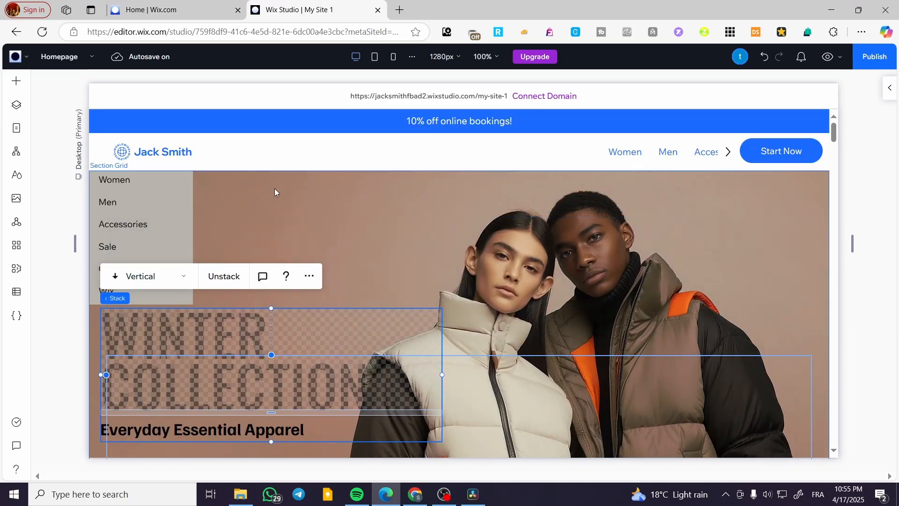
click(275, 190)
Step: Fill the vertical menu container's background with the orange theme color #D85816
click(175, 252)
click(168, 223)
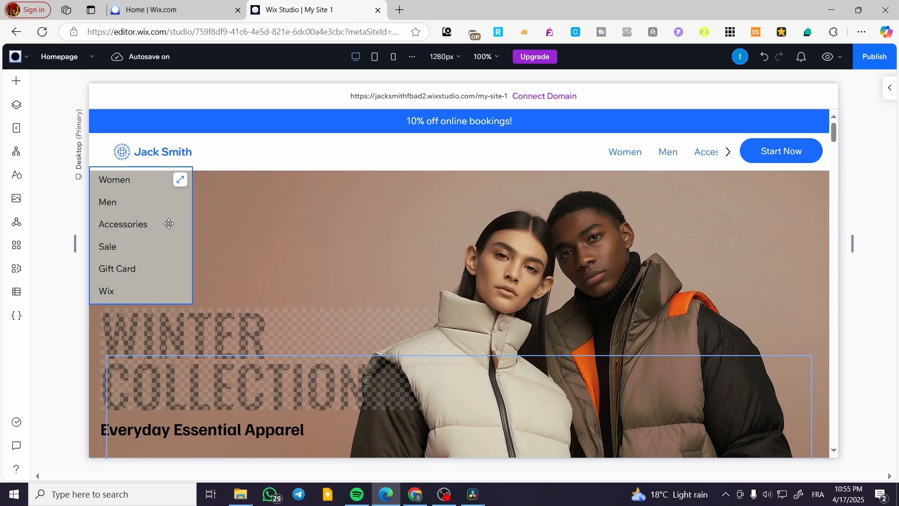
click(886, 88)
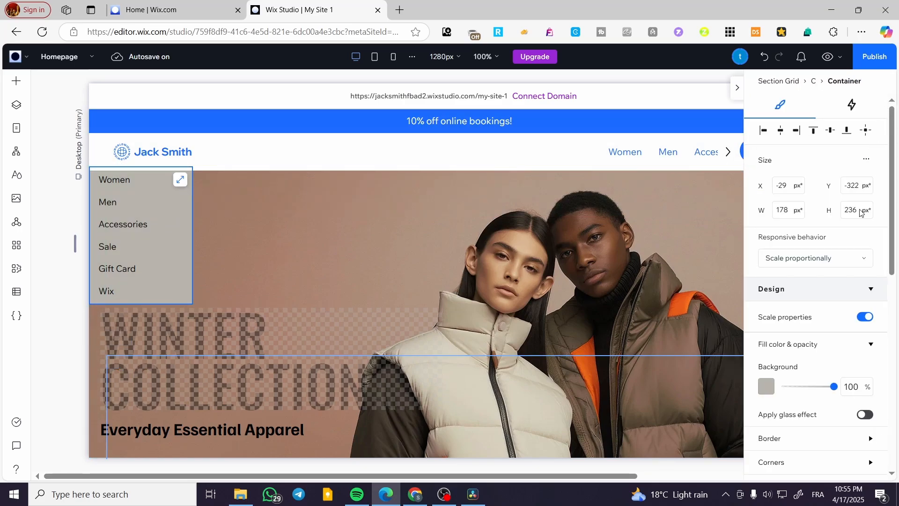
click(767, 388)
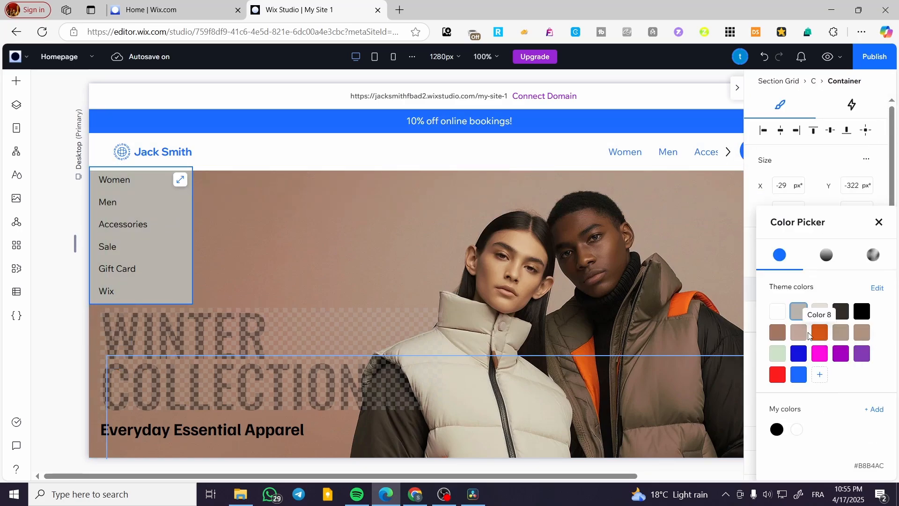
click(824, 334)
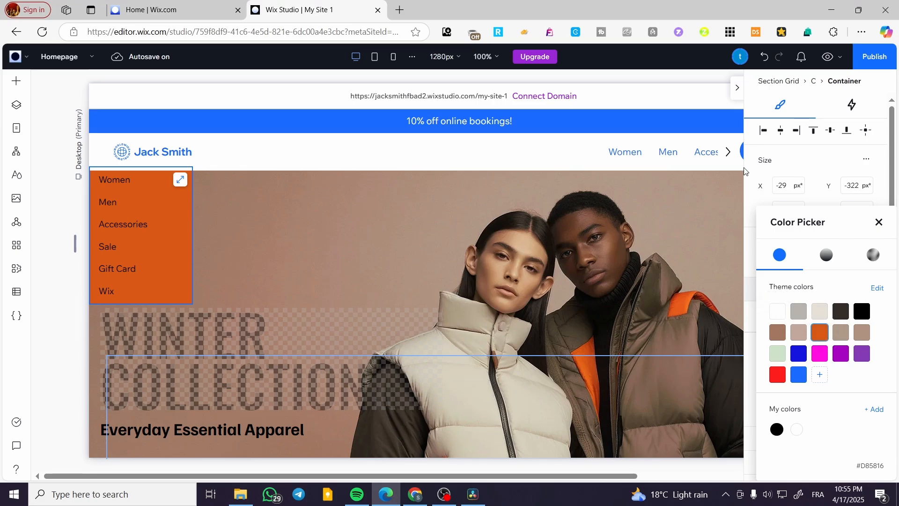
click(738, 87)
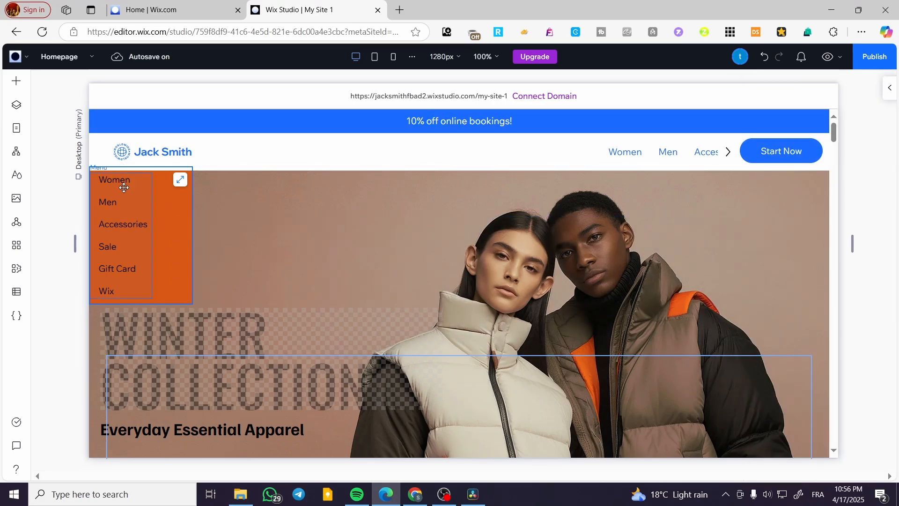
Step: Delete the horizontal menu and Start Now button stack from the header, and move the logo to the header's center
click(660, 154)
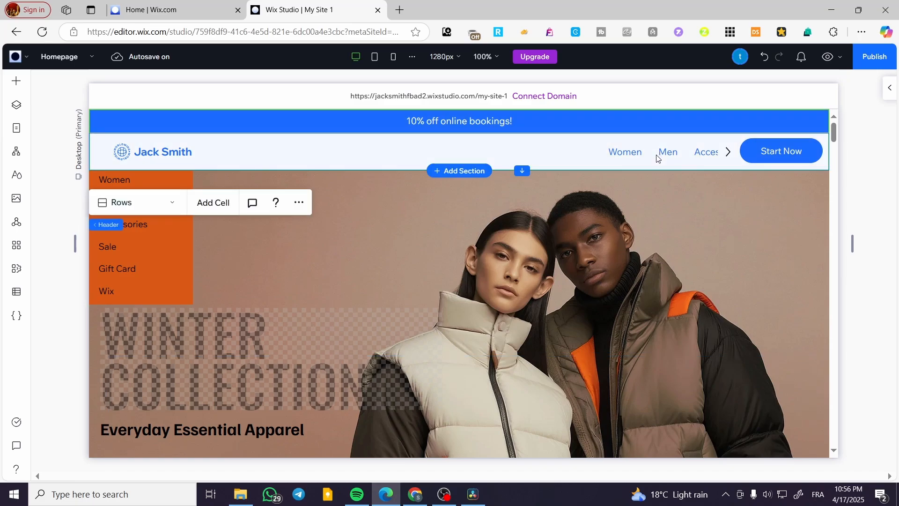
click(660, 158)
click(689, 155)
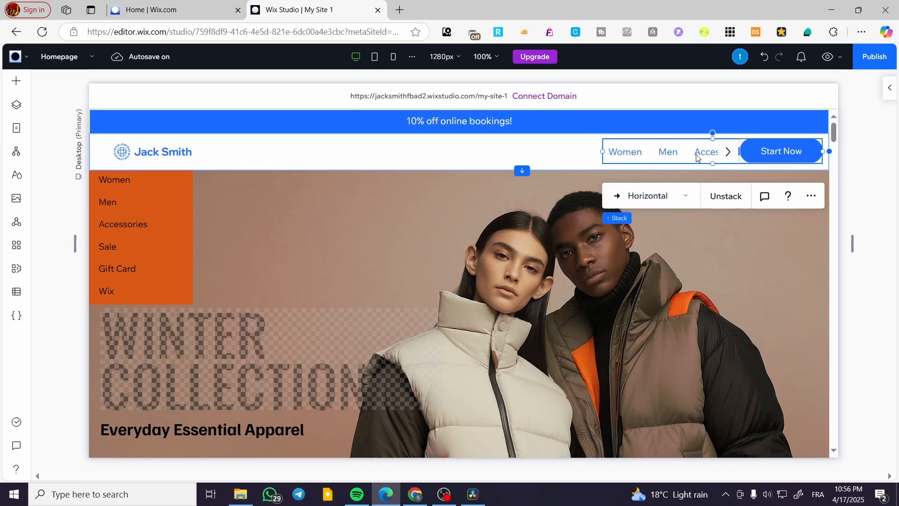
key(Delete)
drag(165, 151, 458, 151)
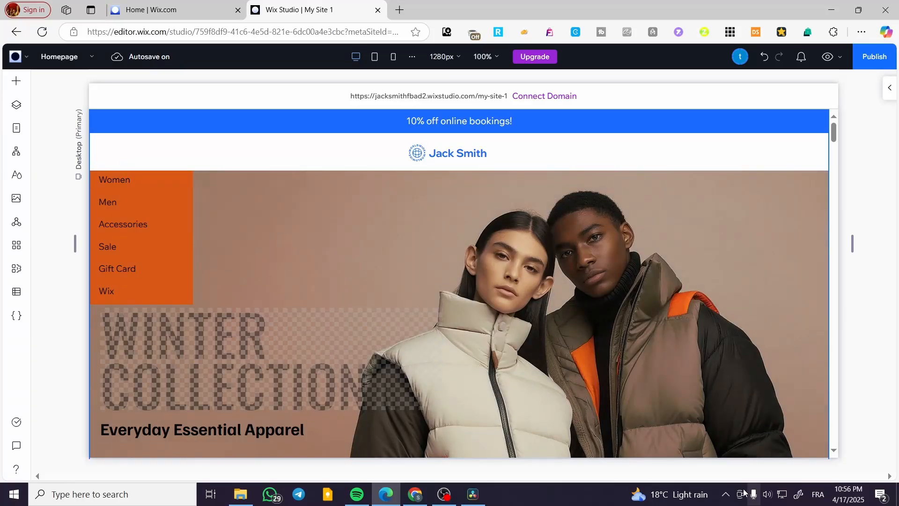
Step: Add the pill-shaped MENU hamburger menu to the left end of the header
click(153, 237)
click(154, 237)
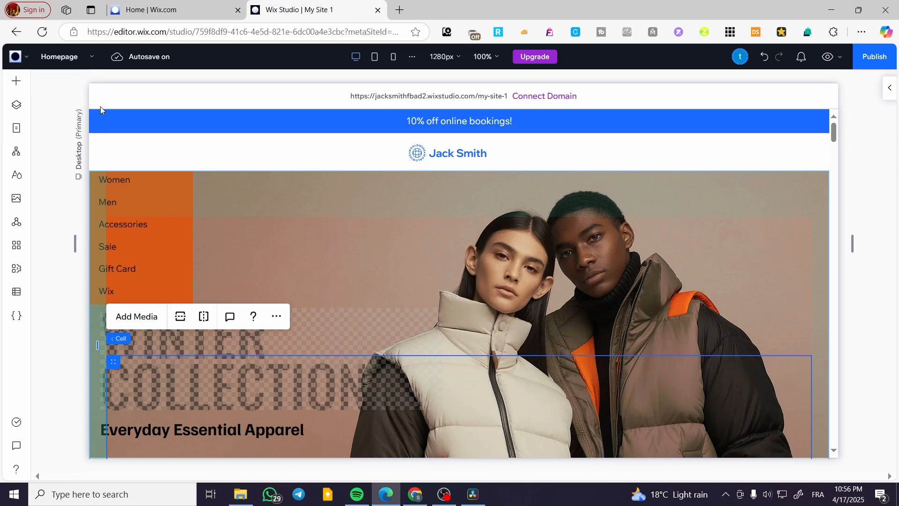
click(16, 81)
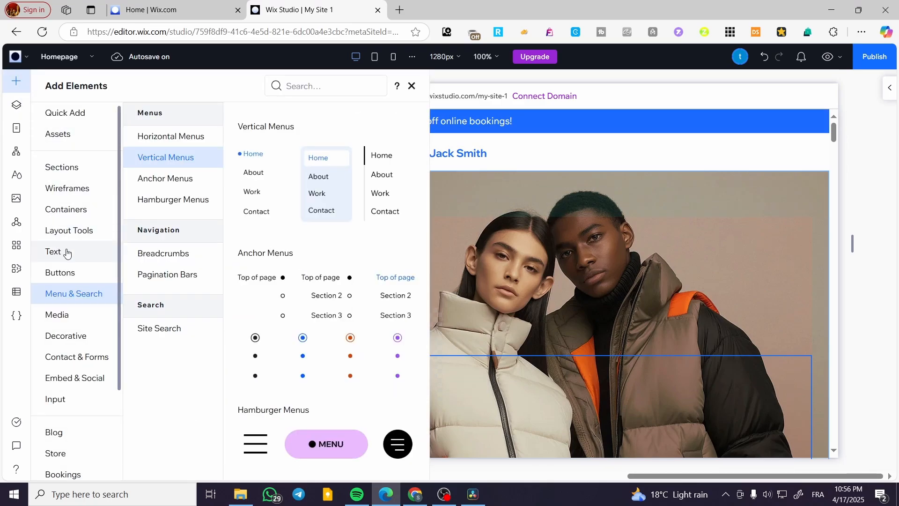
click(153, 202)
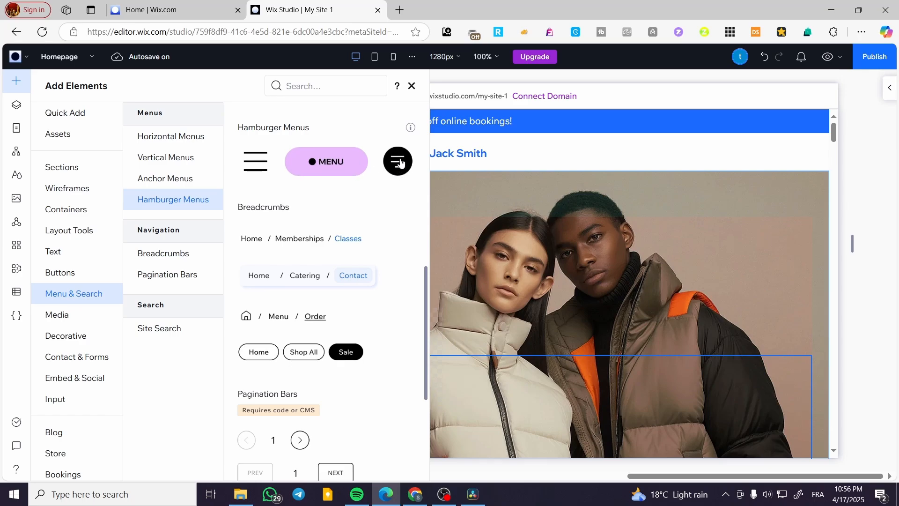
drag(403, 171, 130, 153)
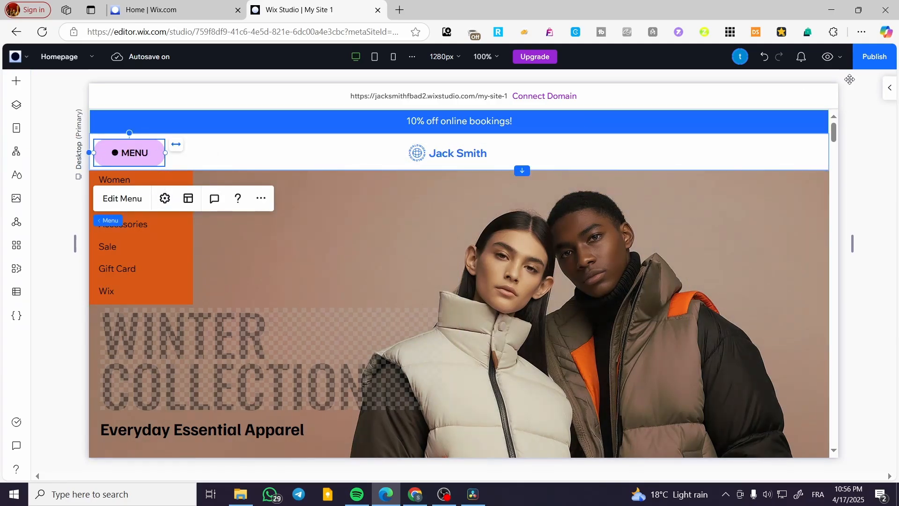
Step: Set the MENU button's background fill to the orange theme color in its regular state
click(890, 87)
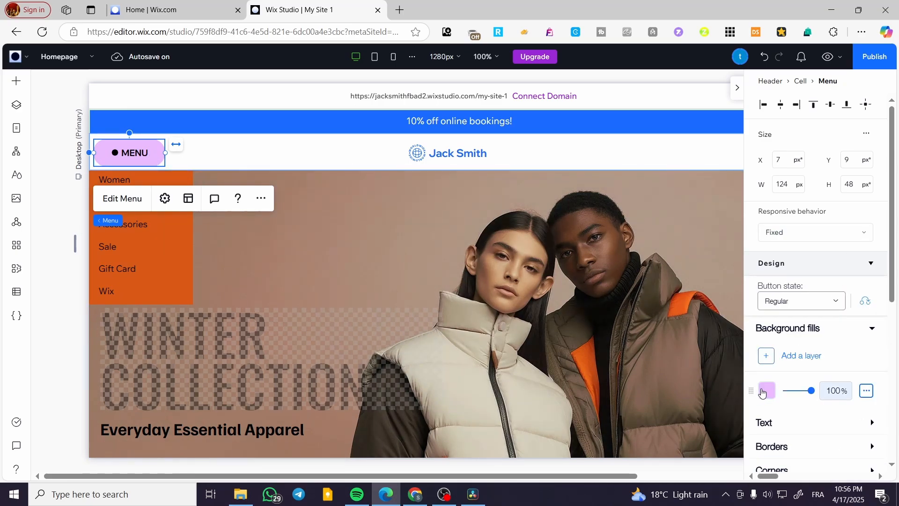
click(767, 391)
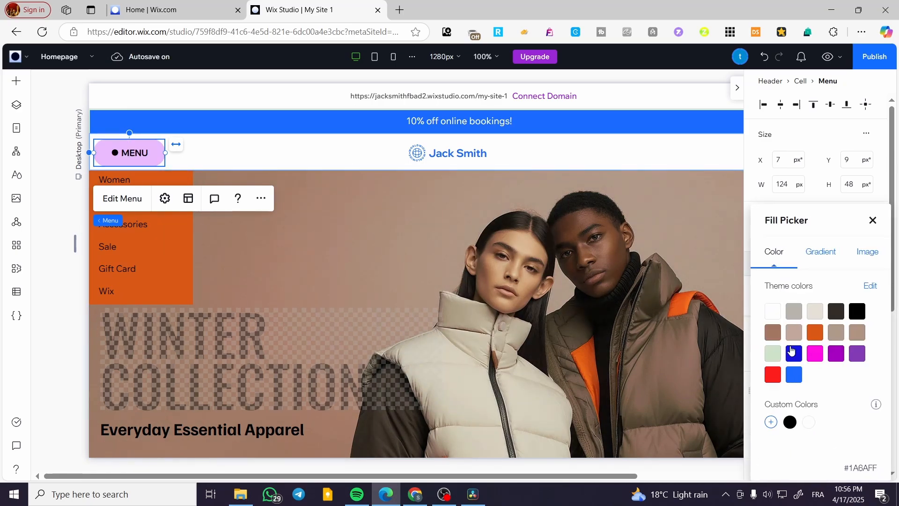
click(818, 338)
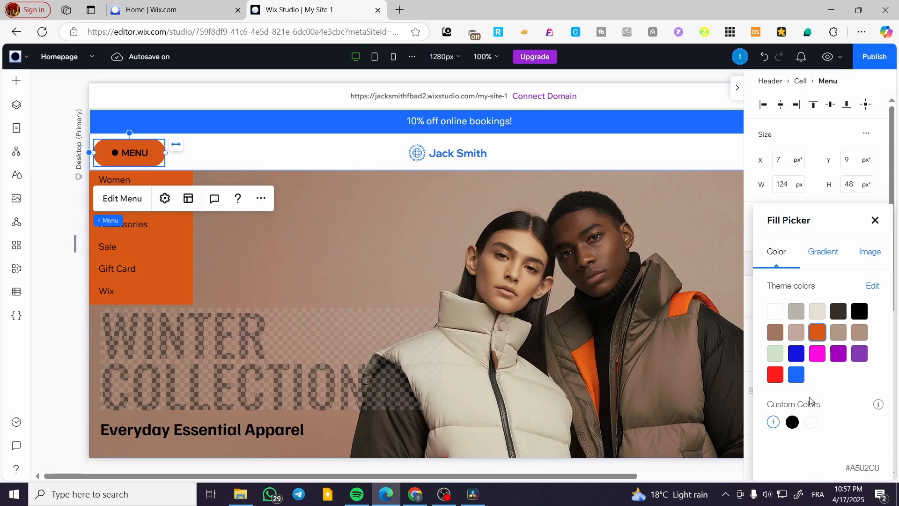
click(875, 221)
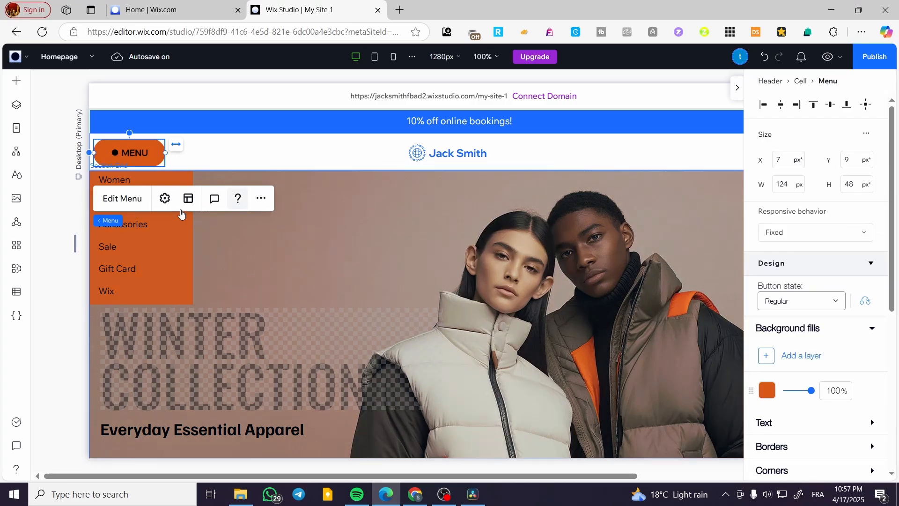
Step: Delete the orange container with the vertical menu from the hero section
click(159, 241)
click(114, 197)
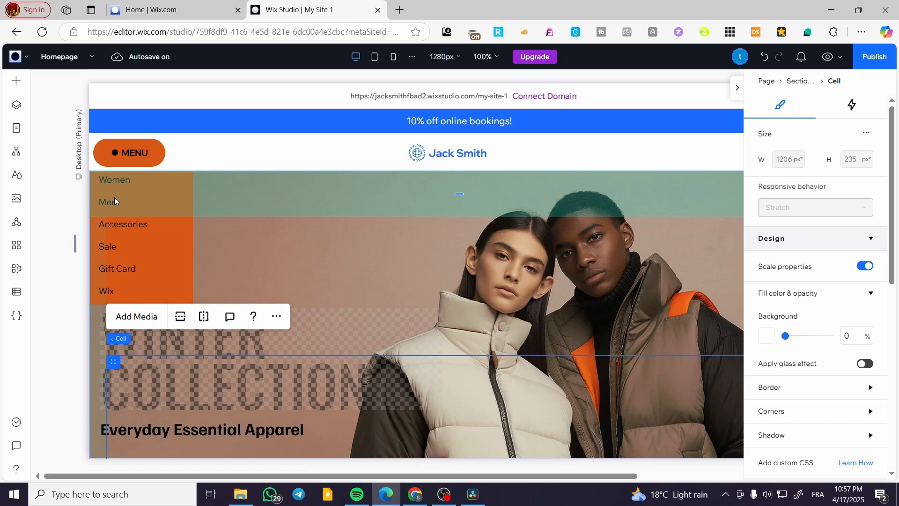
click(129, 246)
key(Delete)
click(255, 263)
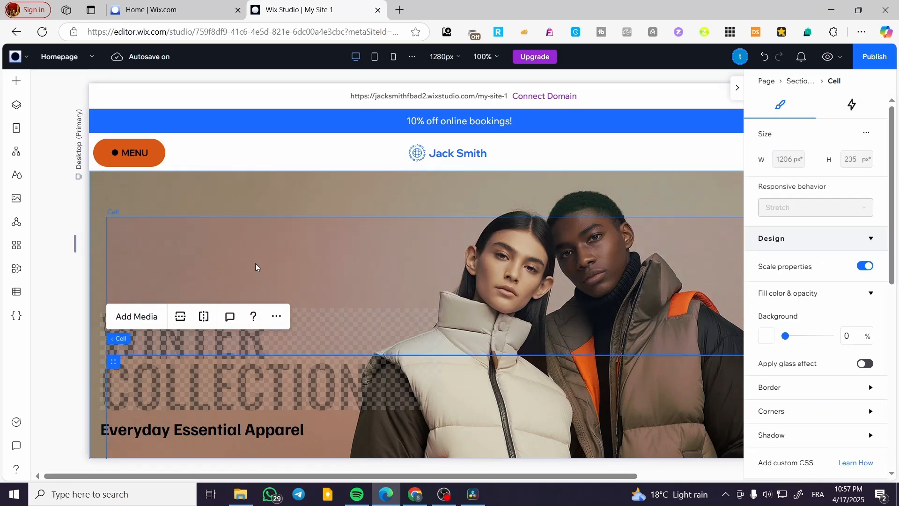
click(740, 88)
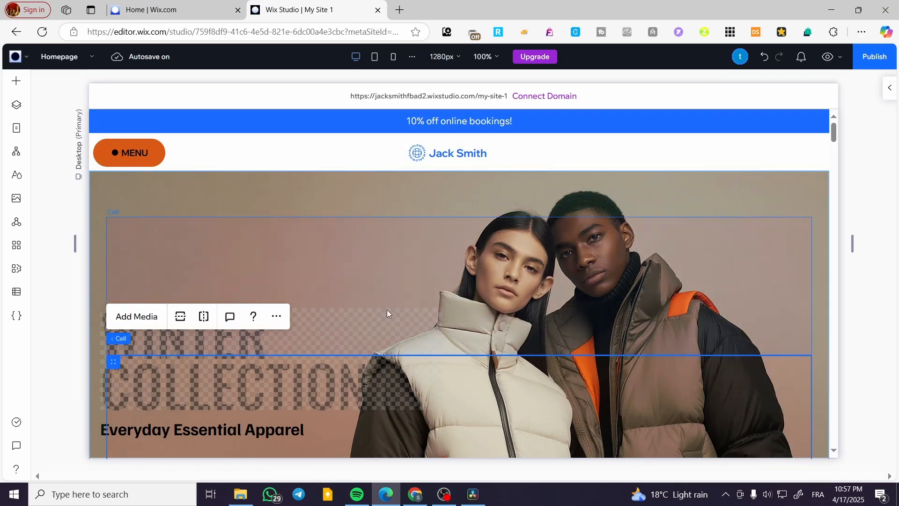
Step: Set the header MENU button's background fill to the blue theme color #1A6AFF in its regular state
click(151, 153)
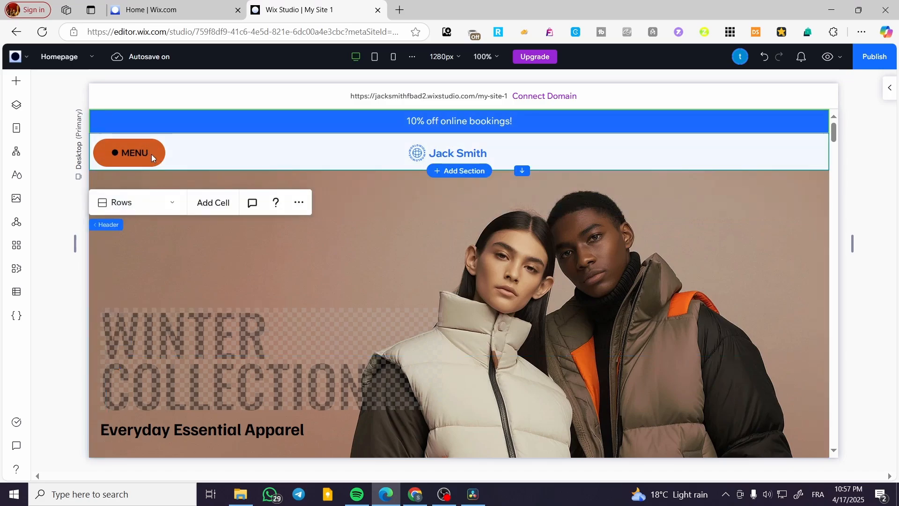
click(151, 153)
click(151, 153)
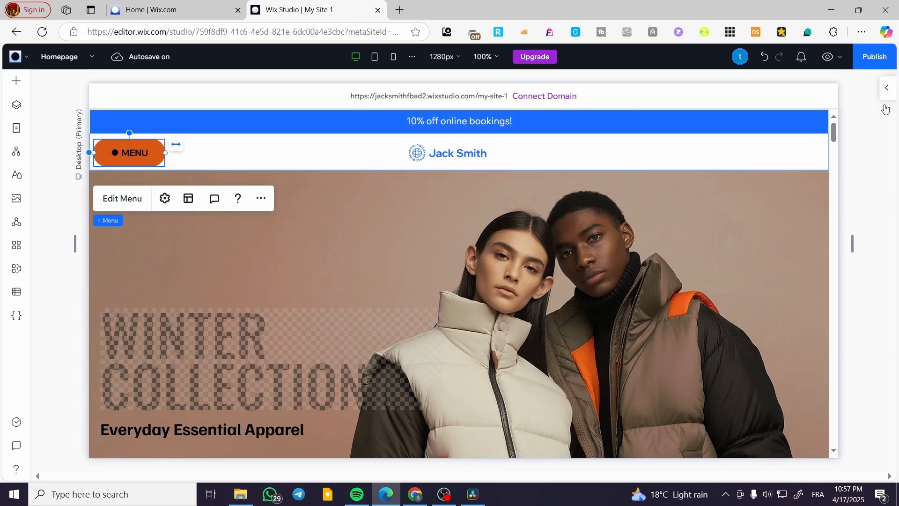
click(886, 89)
scroll(801, 419, down, 1)
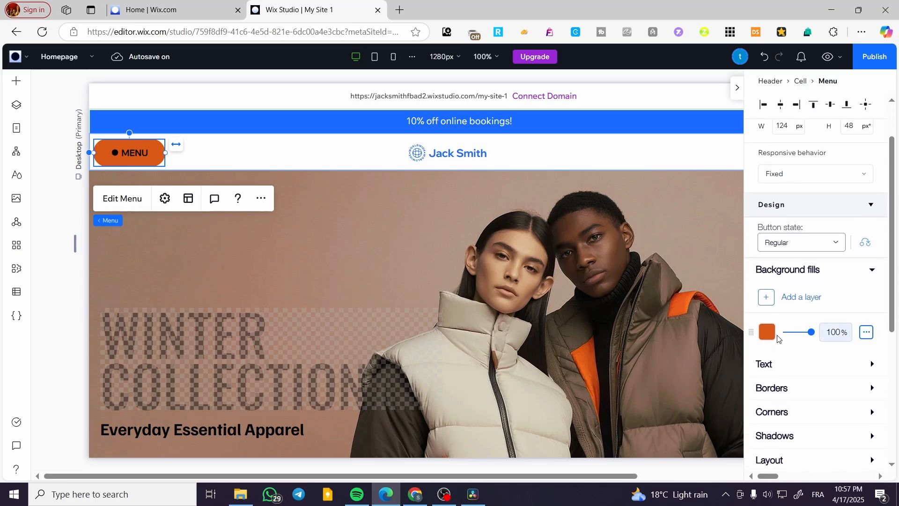
click(767, 334)
click(799, 478)
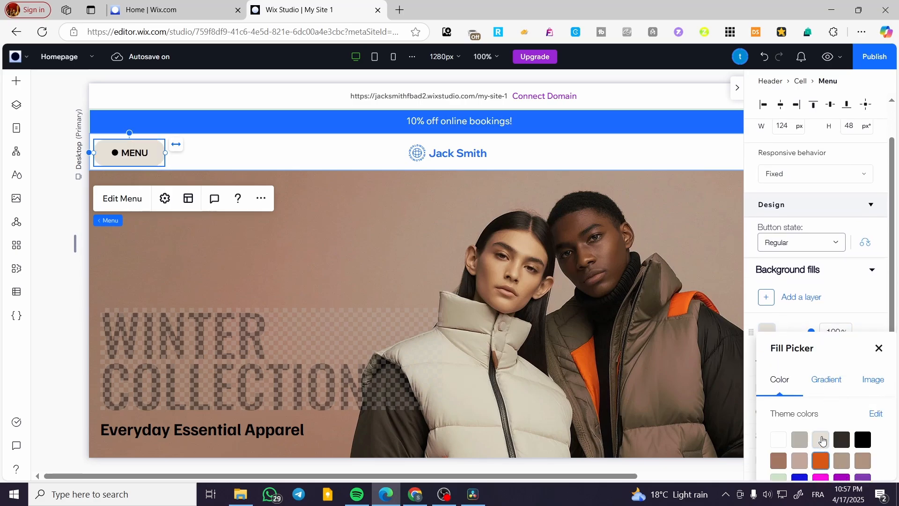
drag(796, 349, 797, 187)
click(801, 343)
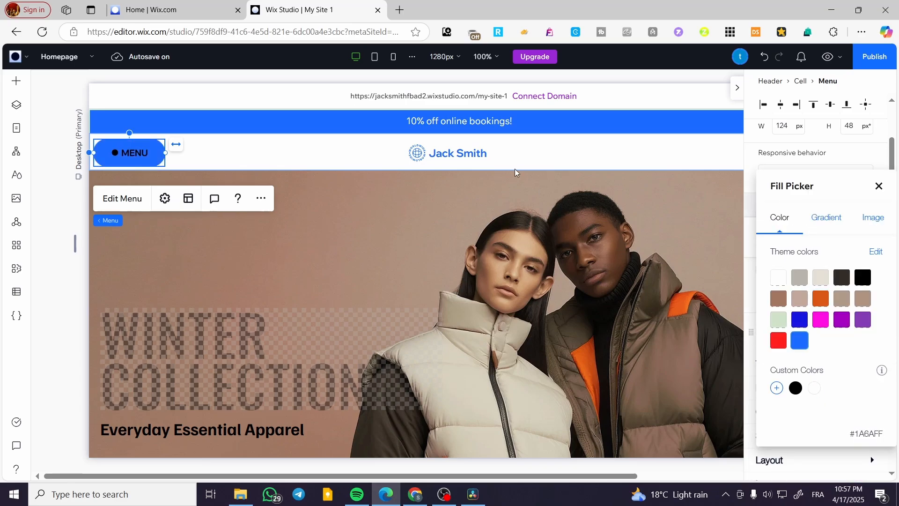
click(548, 155)
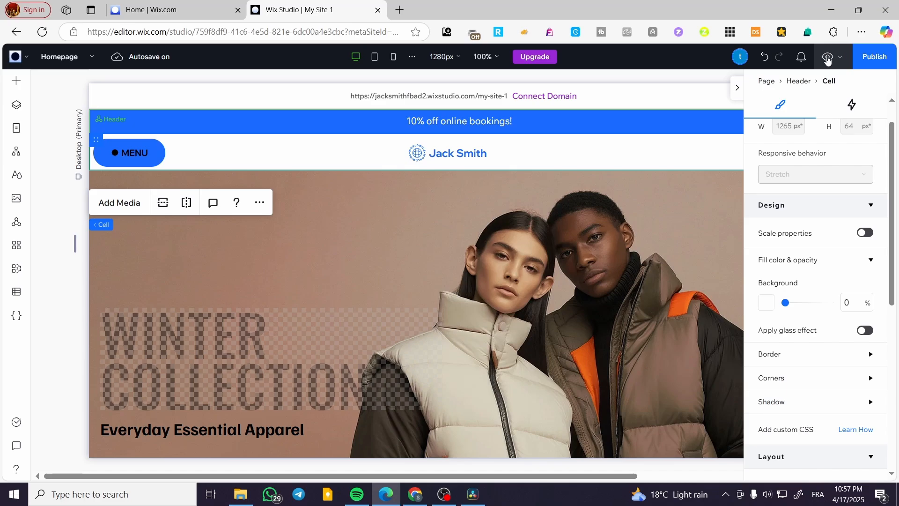
Step: Preview the site, and open and close the MENU button's side menu panel
click(827, 58)
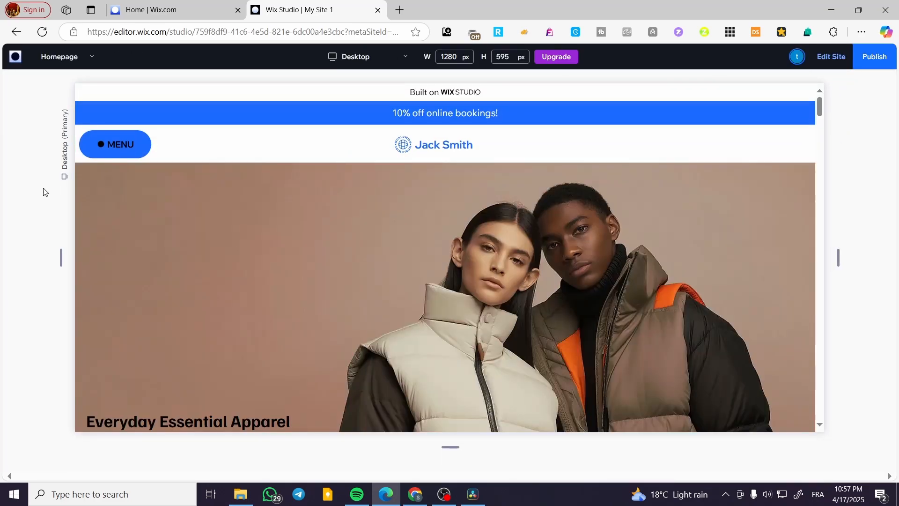
click(98, 155)
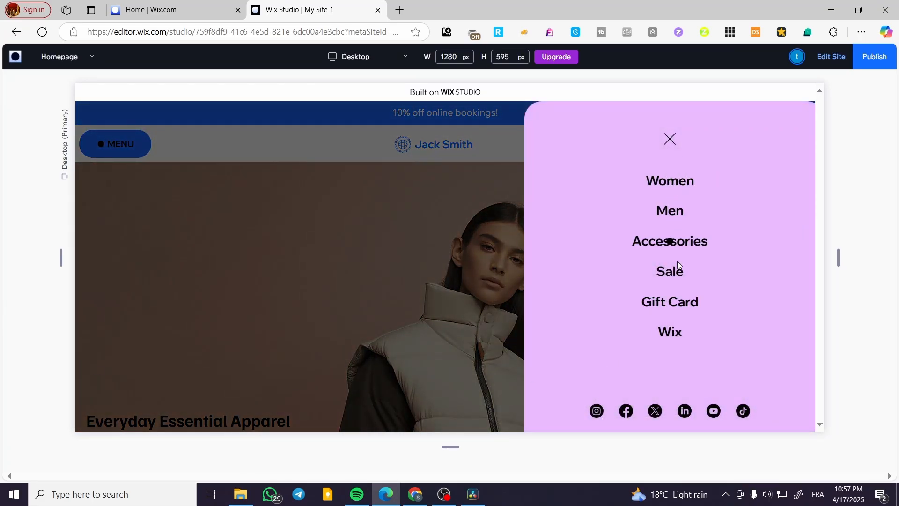
click(670, 138)
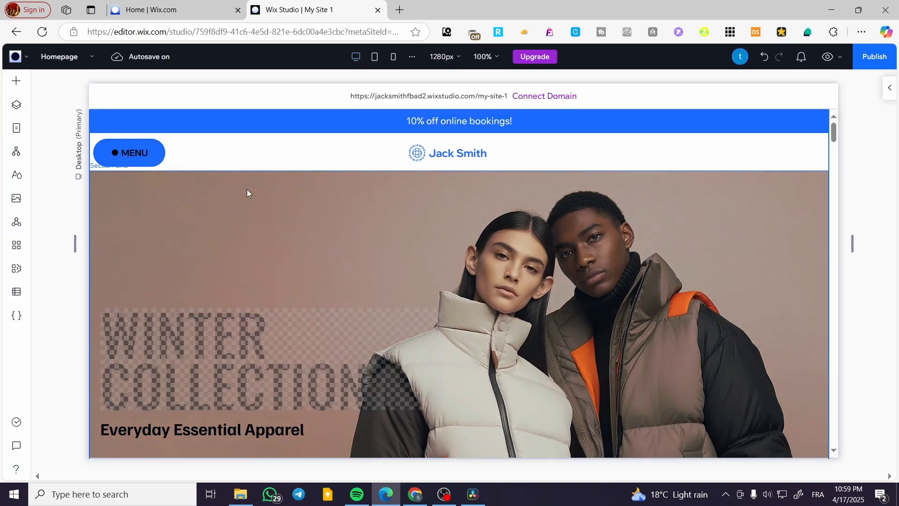
Step: Delete the pill-shaped MENU button from the header
click(156, 156)
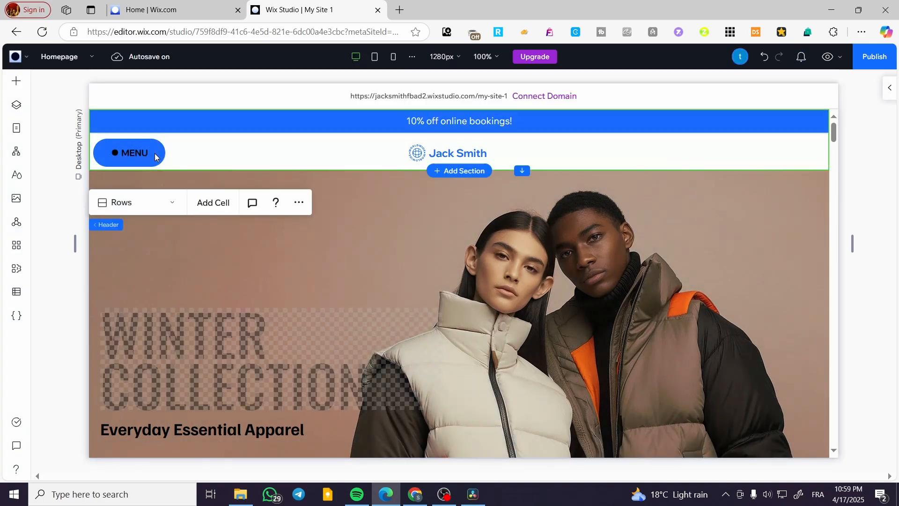
click(142, 156)
click(131, 153)
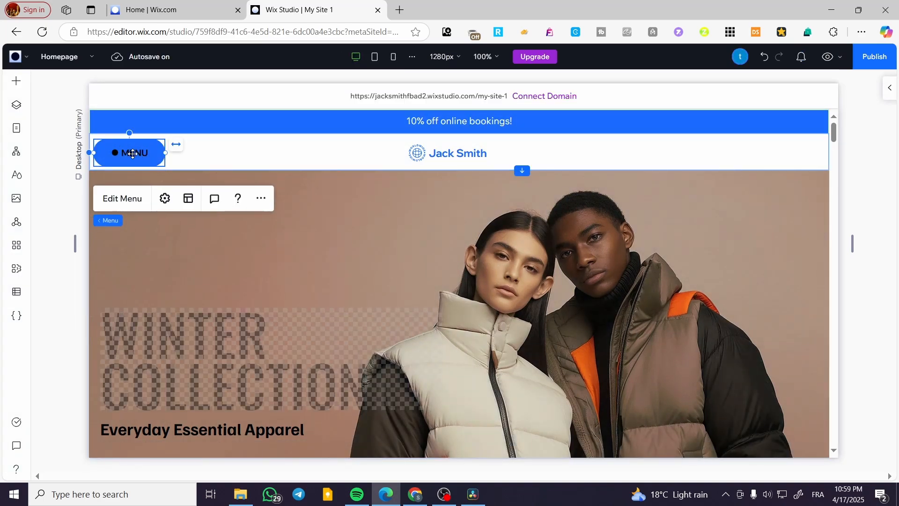
key(Delete)
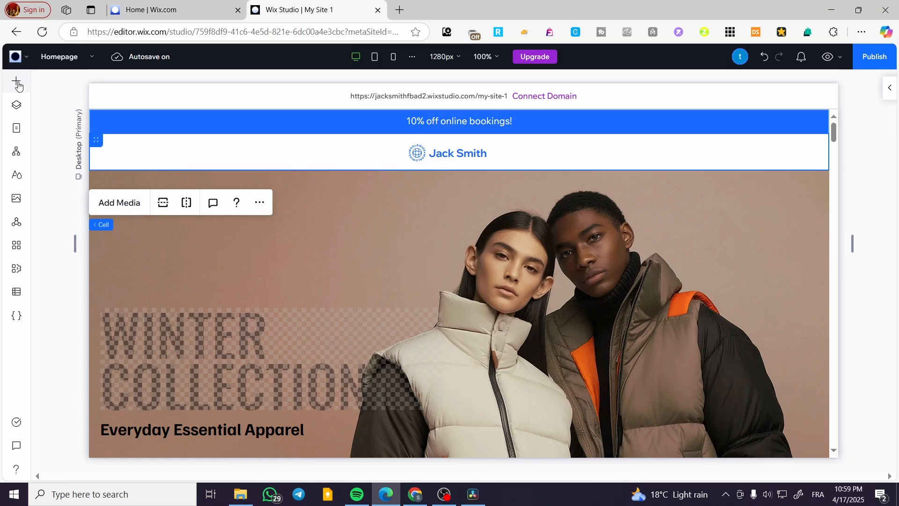
Step: Add the first vertical menu style to the page and place it in the hero section's upper-left corner
click(17, 82)
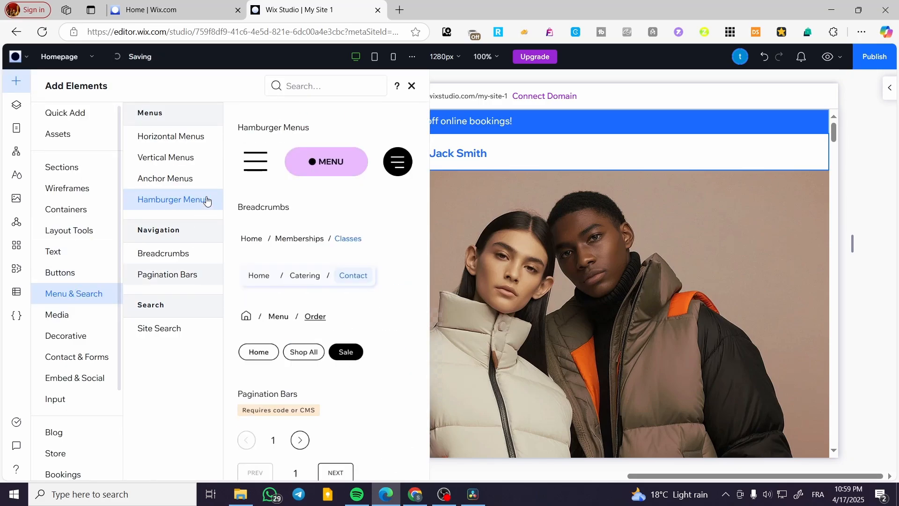
click(177, 162)
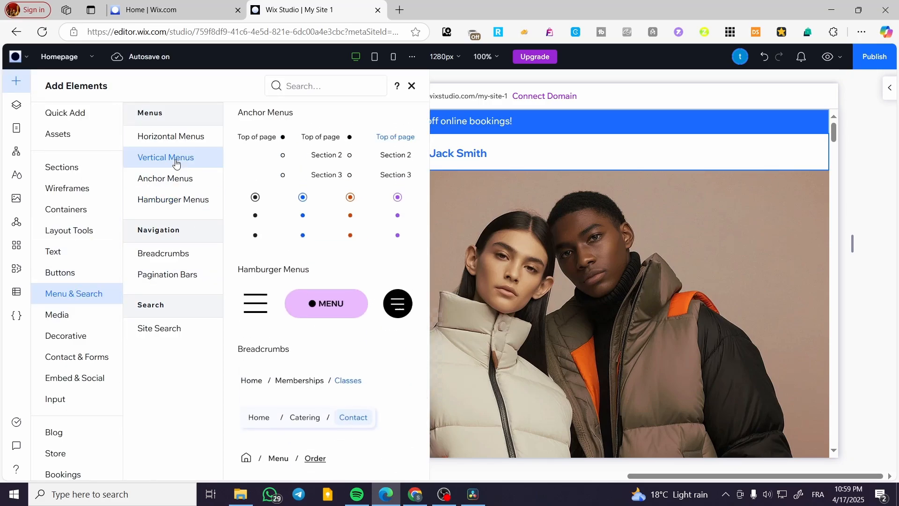
drag(249, 194, 450, 253)
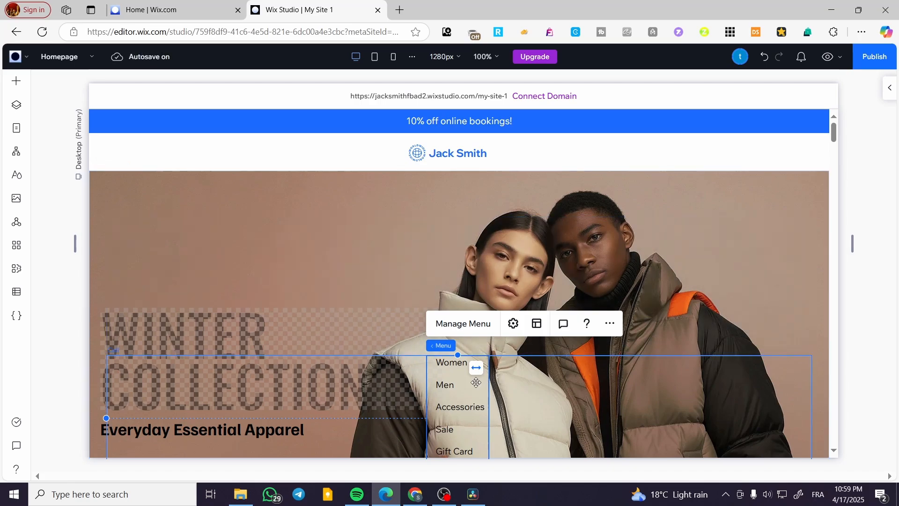
drag(449, 366, 111, 209)
click(64, 363)
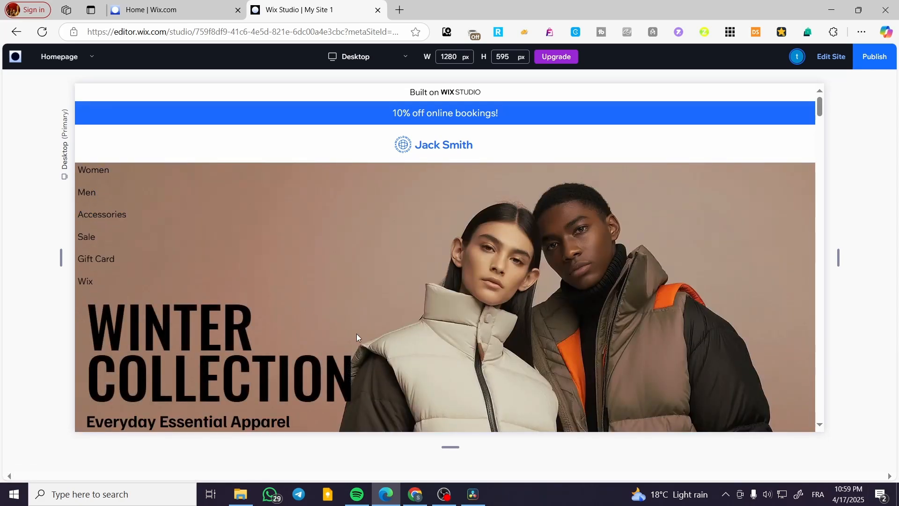
Step: Test the vertical menu's Accessories link in the preview, and return to editing without publishing the site
click(102, 215)
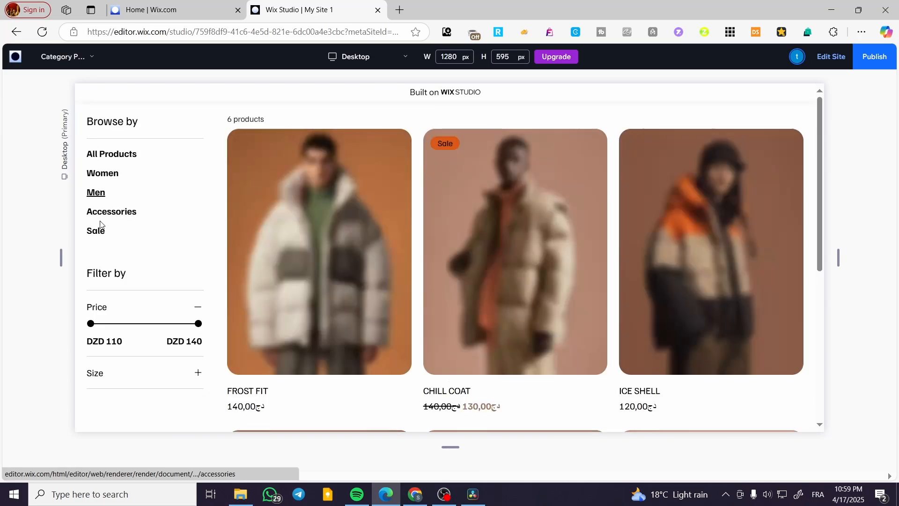
click(17, 32)
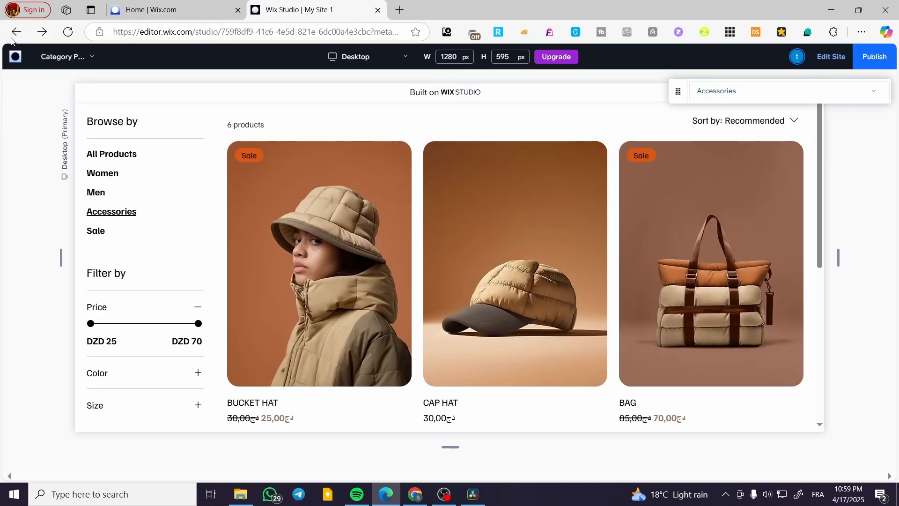
click(16, 36)
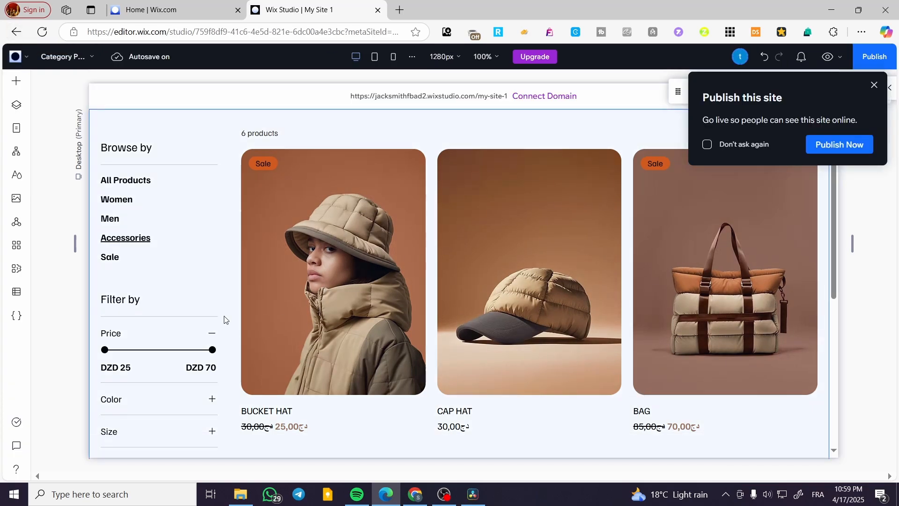
click(874, 85)
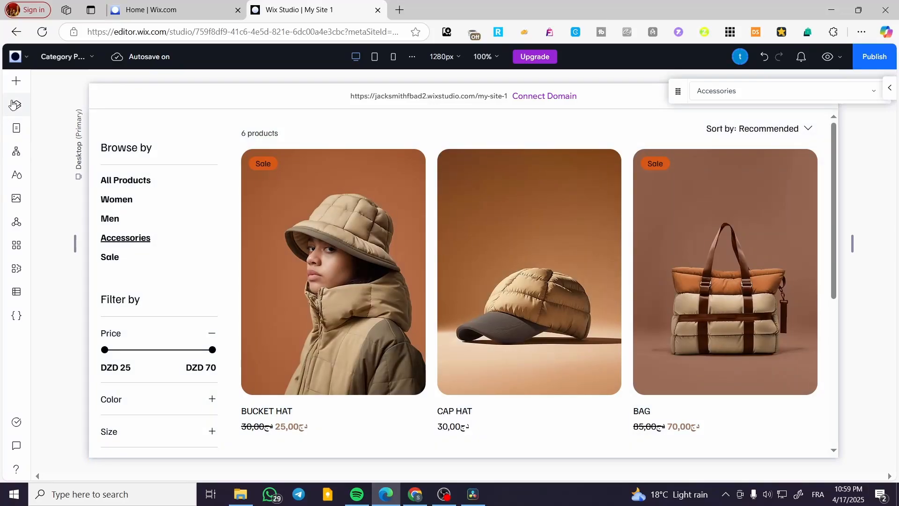
Step: Reopen the Homepage for editing and delete the vertical menu from the hero section
click(16, 81)
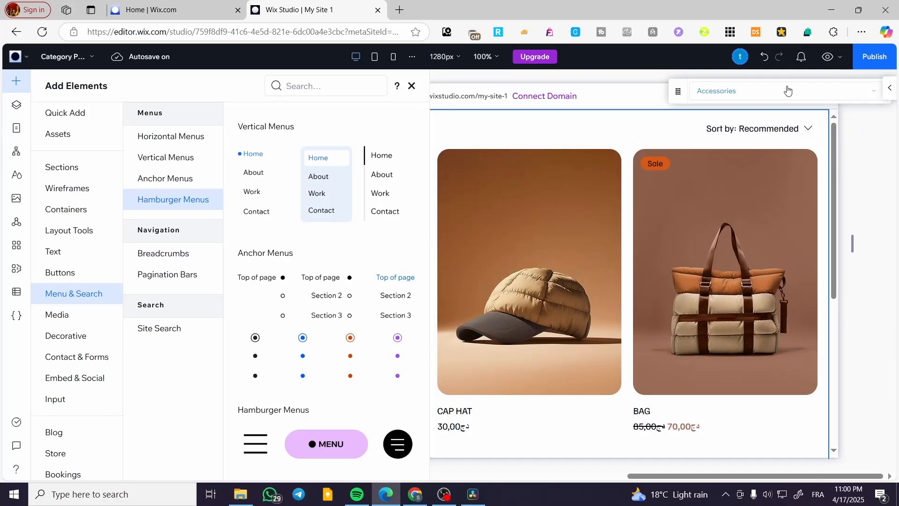
click(411, 86)
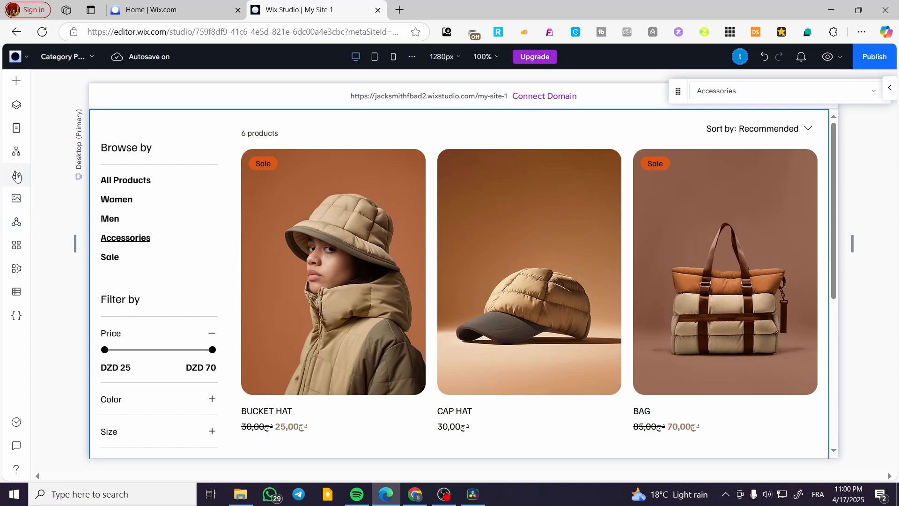
click(16, 128)
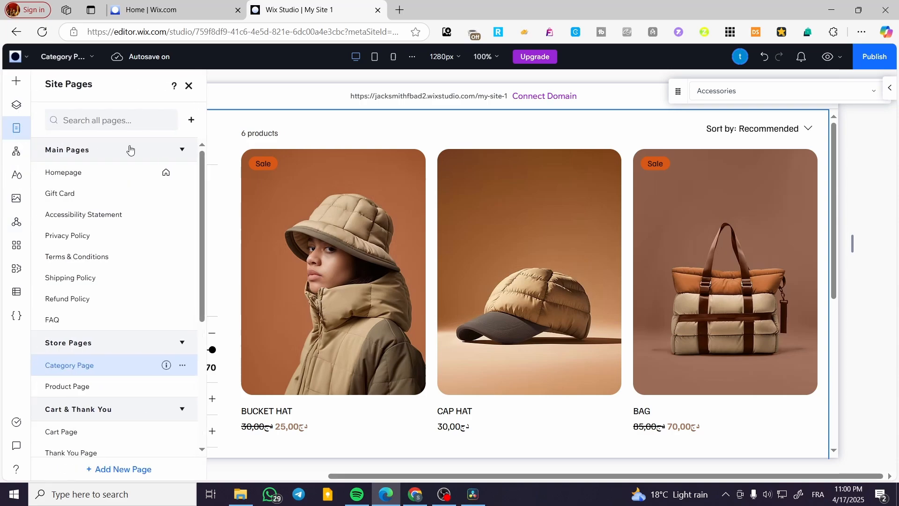
click(90, 174)
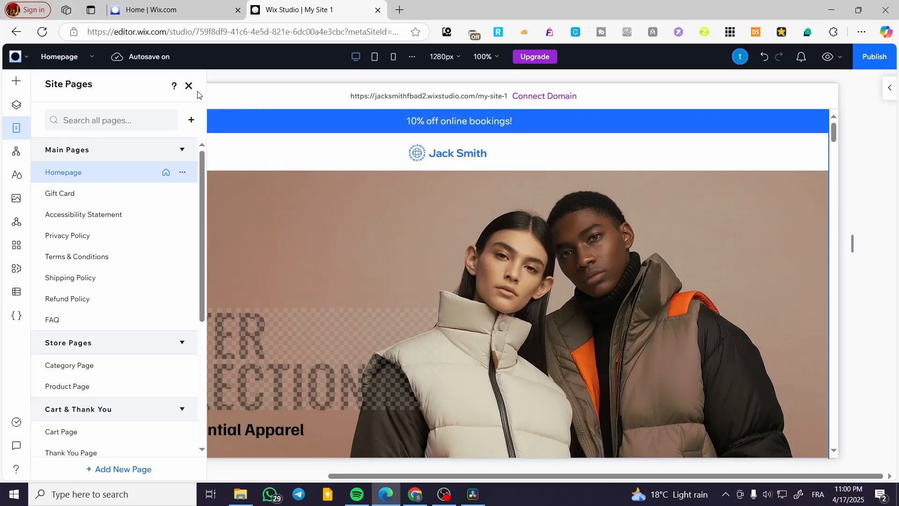
click(189, 86)
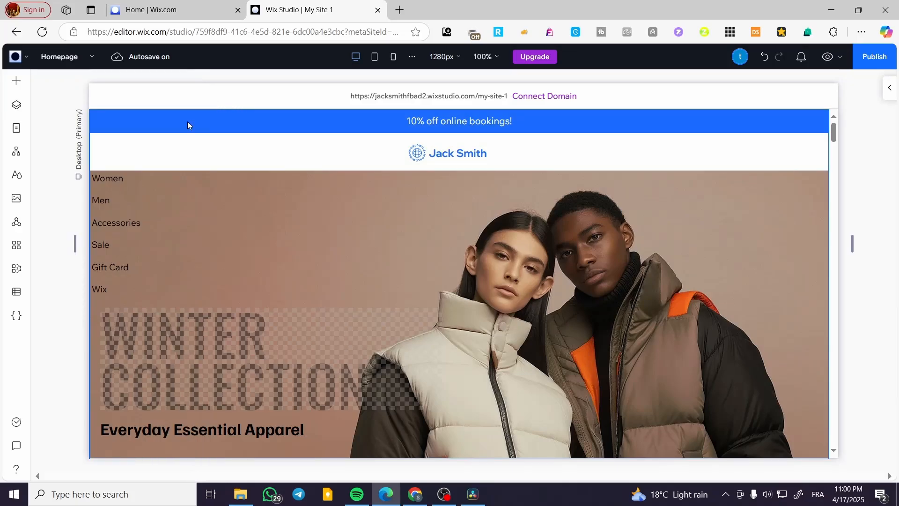
click(115, 234)
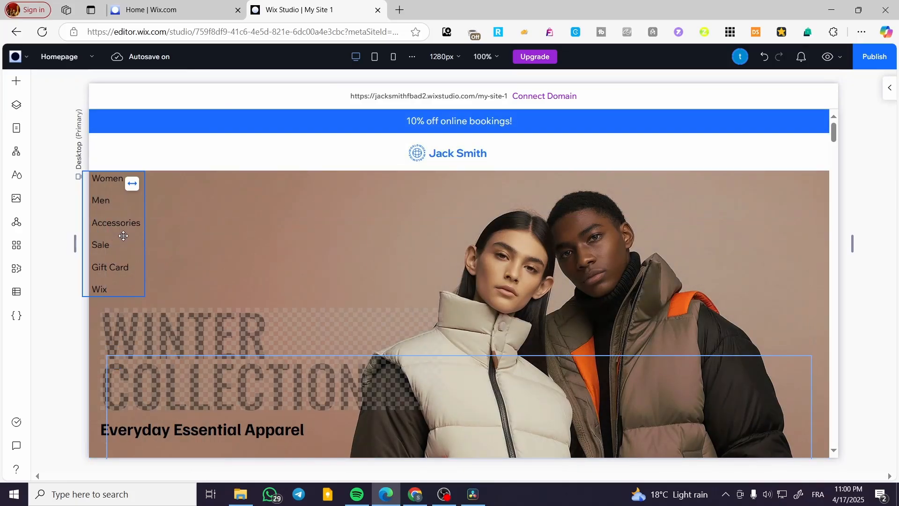
click(197, 207)
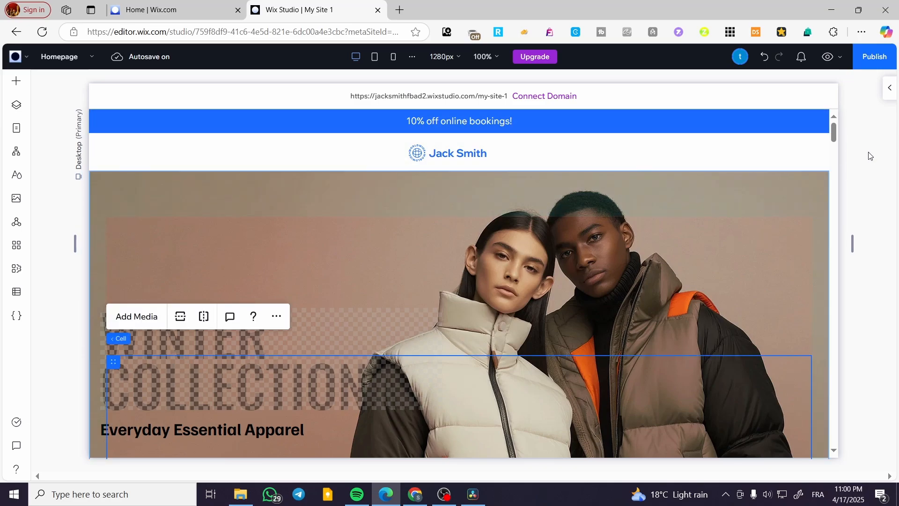
Step: Add the three-line hamburger menu to the page and place it at the left end of the header
click(17, 82)
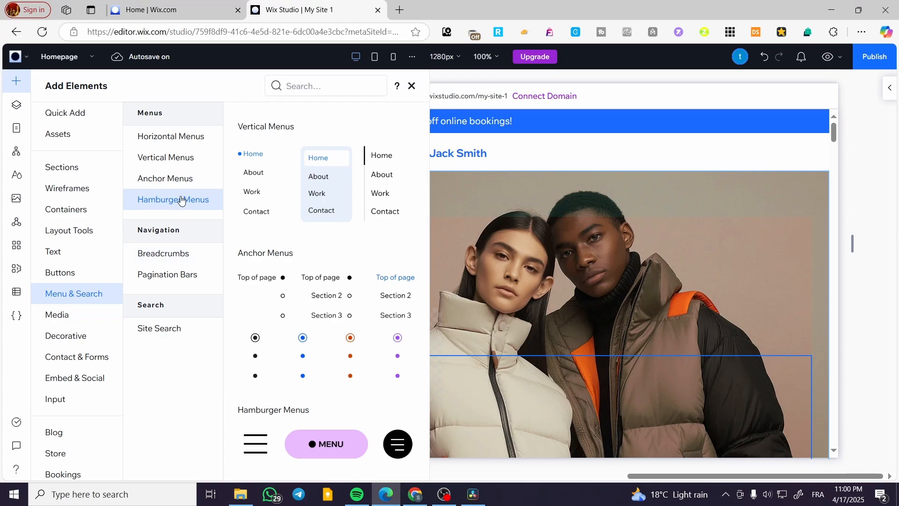
click(175, 198)
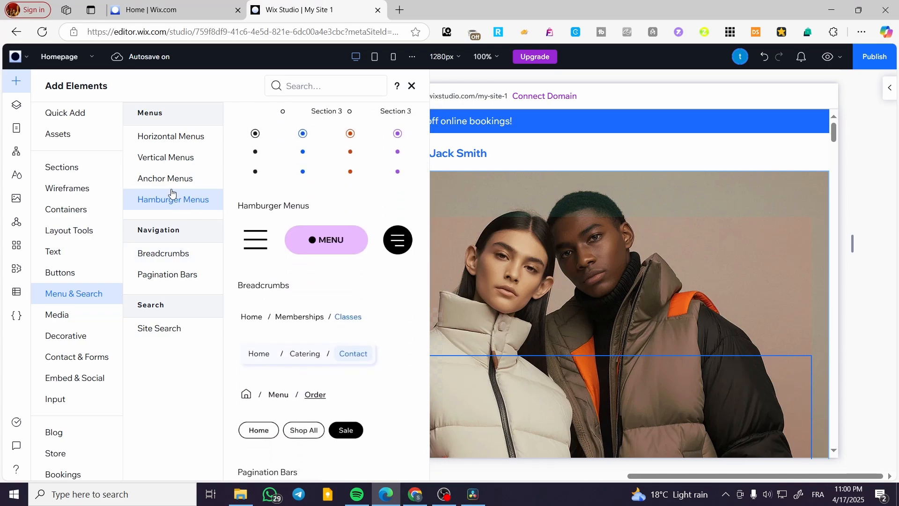
drag(261, 163, 493, 273)
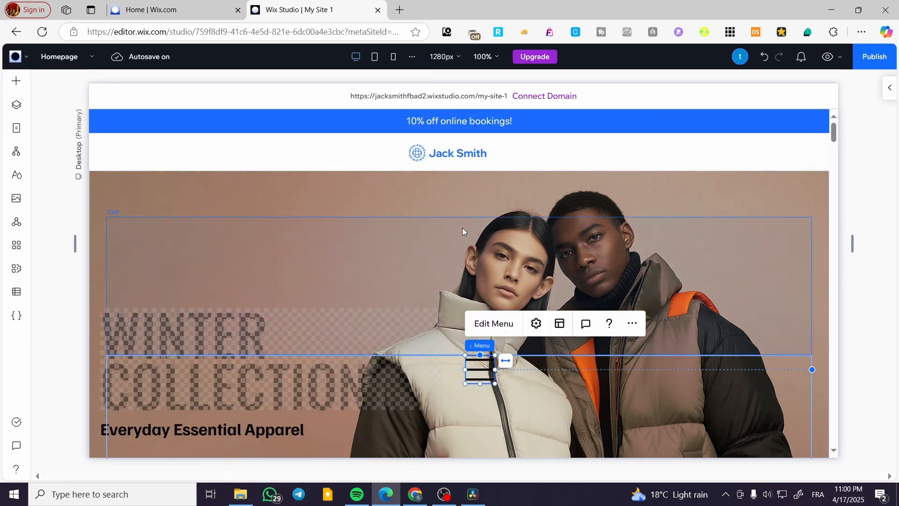
drag(475, 353, 141, 163)
click(117, 150)
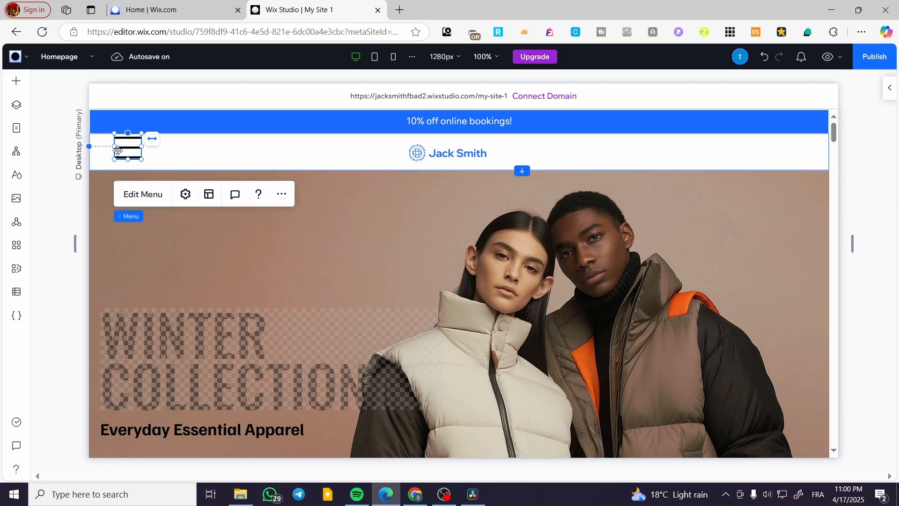
drag(117, 153, 76, 188)
click(65, 212)
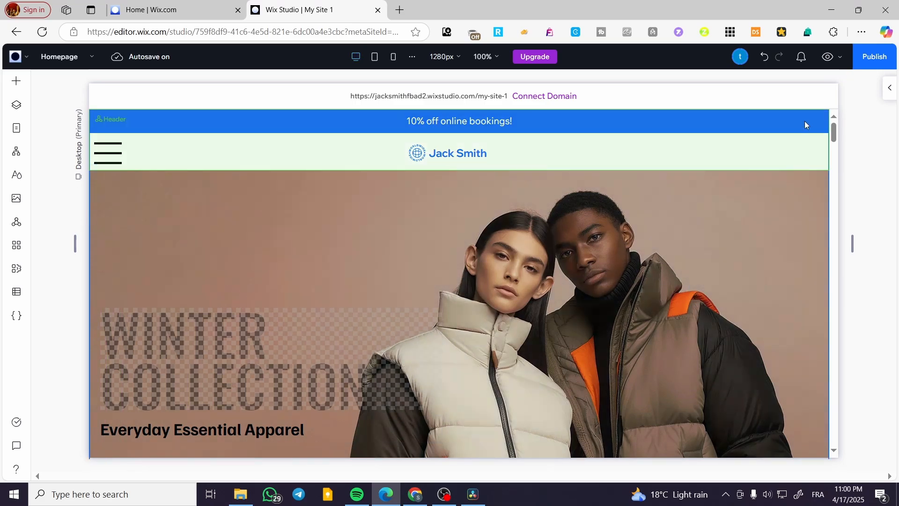
Step: Preview the site, look through the opened hamburger menu panel, close it, and return to the editor without publishing
click(826, 58)
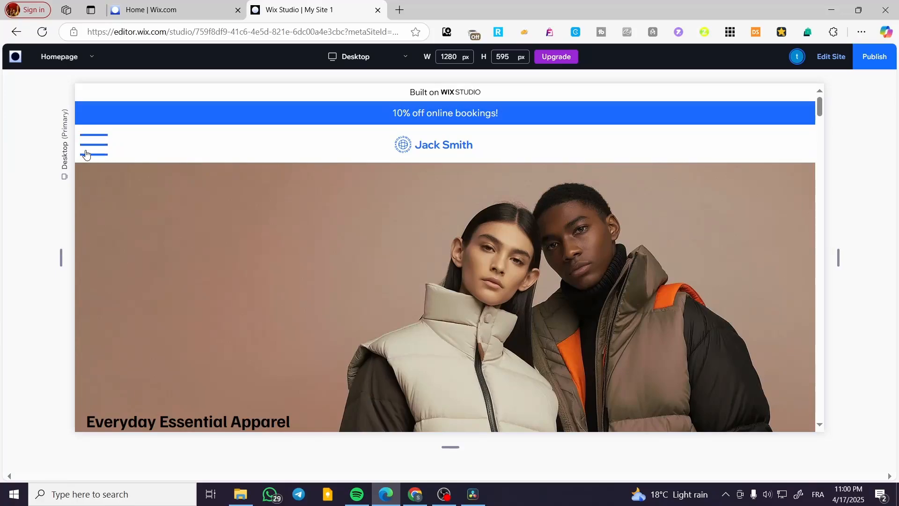
click(90, 151)
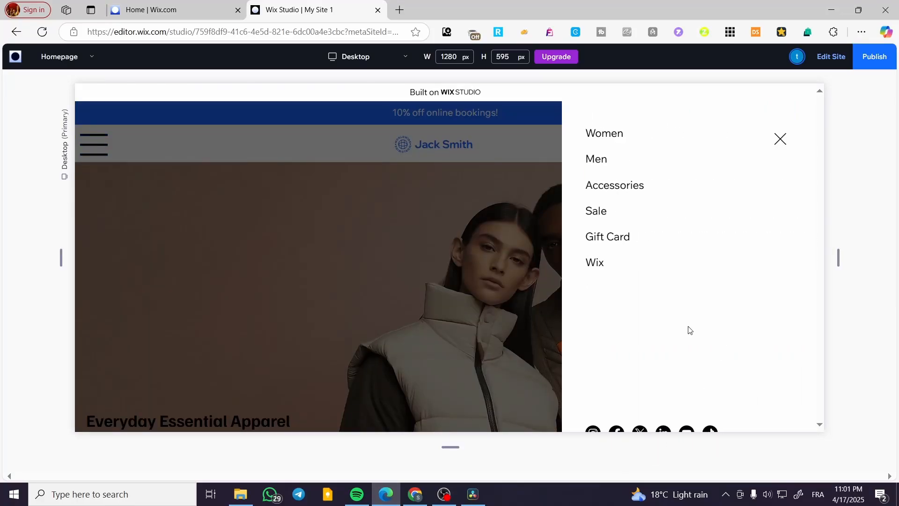
scroll(690, 330, down, 2)
scroll(659, 390, up, 2)
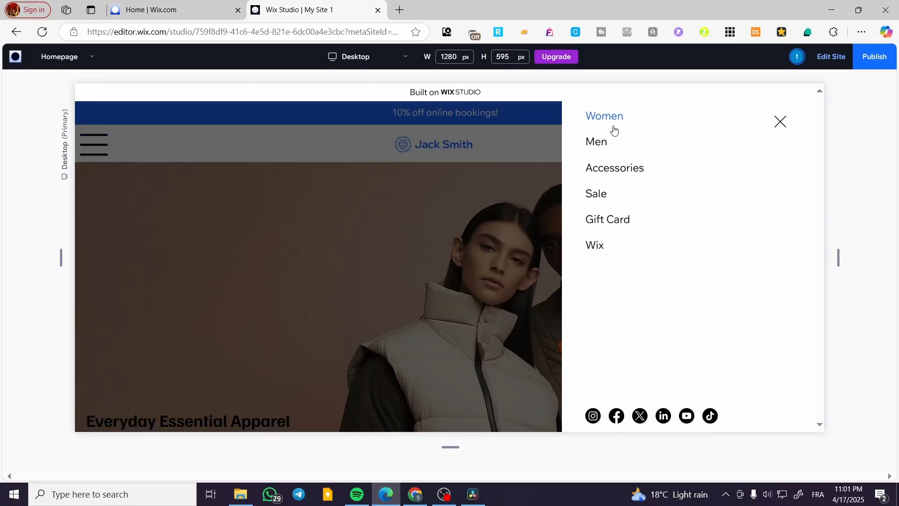
click(780, 122)
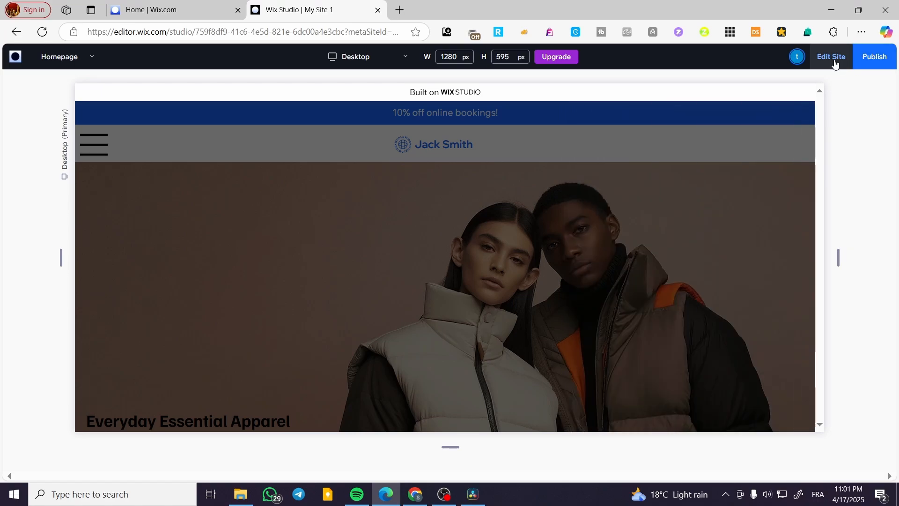
key(Escape)
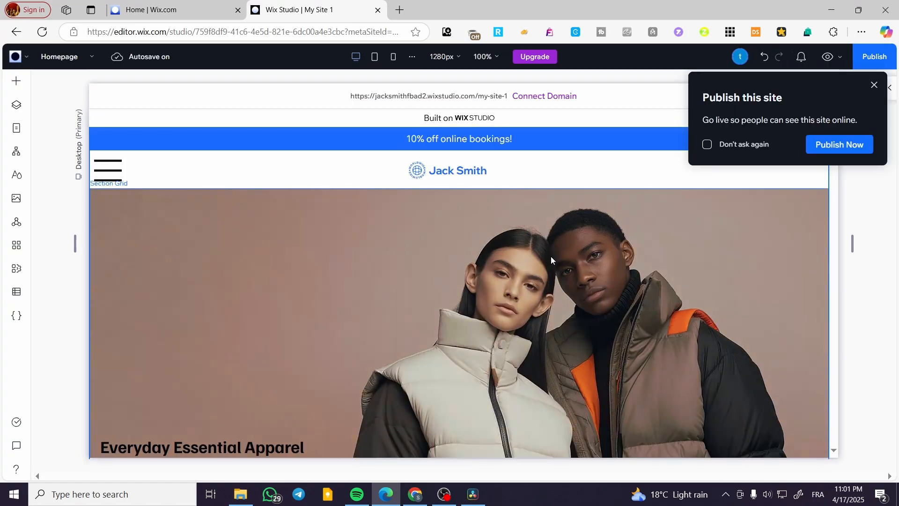
click(874, 85)
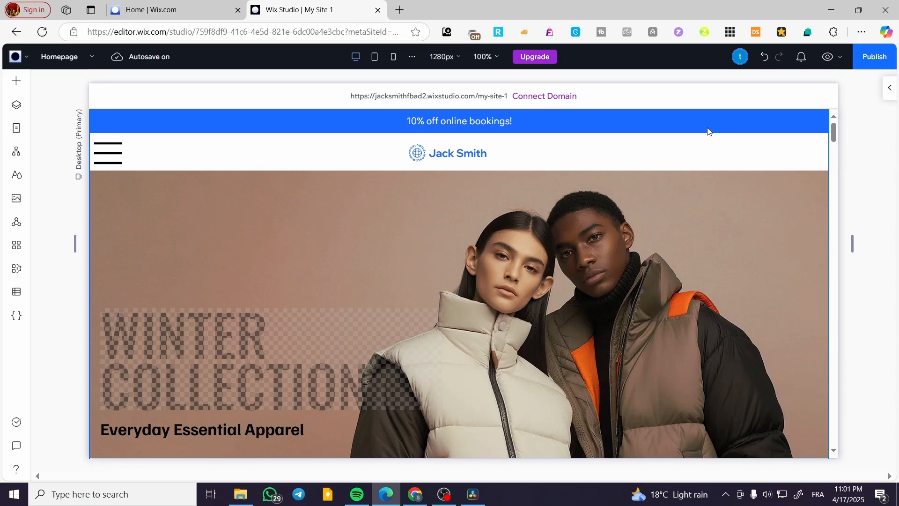
Step: Switch to the site's dashboard home page
click(162, 10)
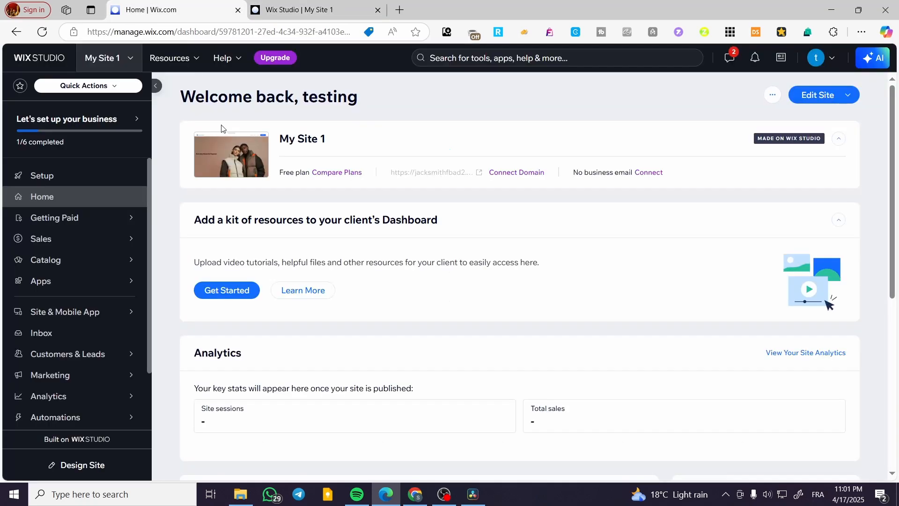